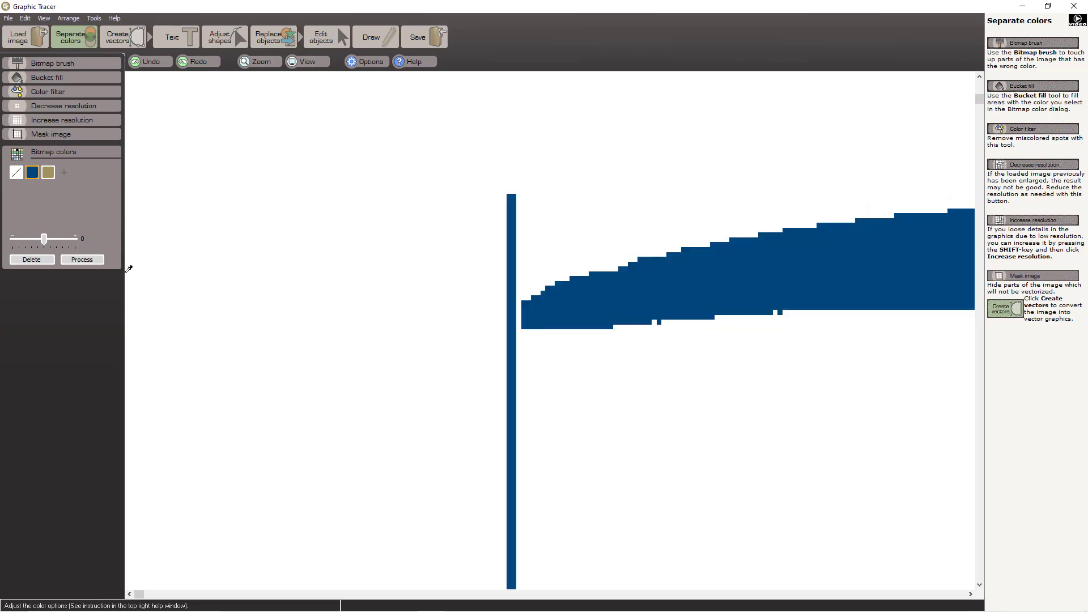
Process the loaded logo bitmap with the blue and tan color separation and inspect it for miscolored spots
click(99, 260)
scroll(793, 414, down, 3)
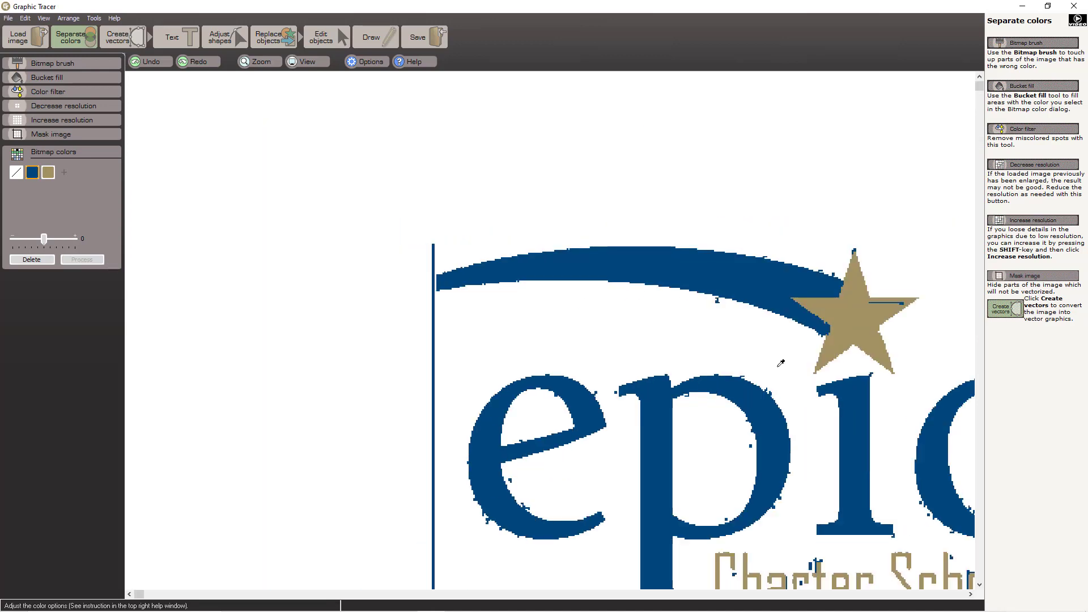
scroll(849, 420, up, 1)
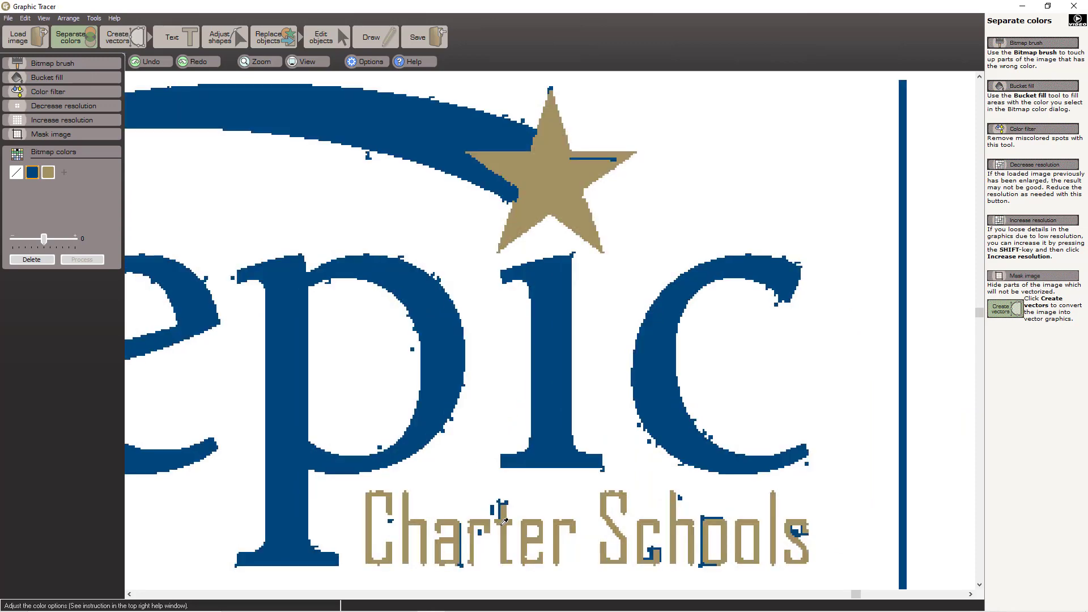
scroll(553, 326, down, 1)
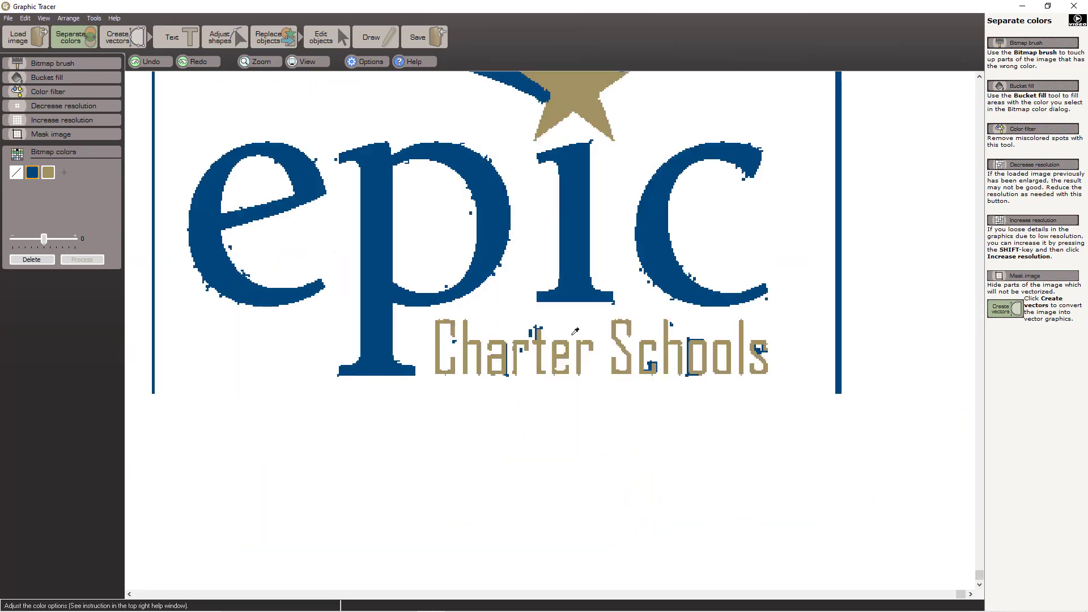
Use the Color filter with transparent and tan selected to clean the miscolored blue spots from the "Charter Schools" text
click(80, 92)
click(50, 175)
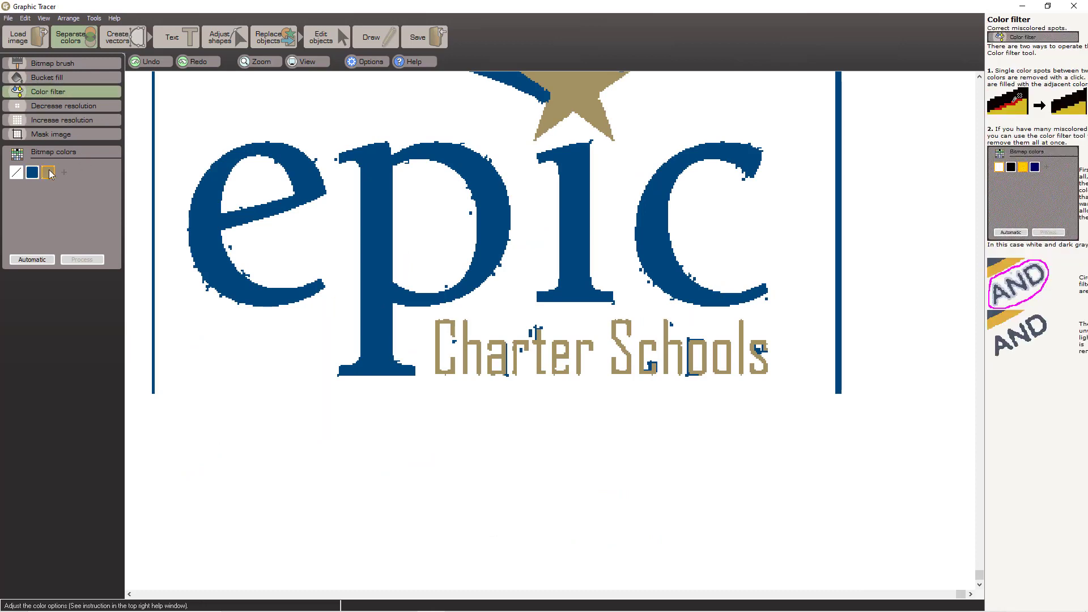
click(16, 173)
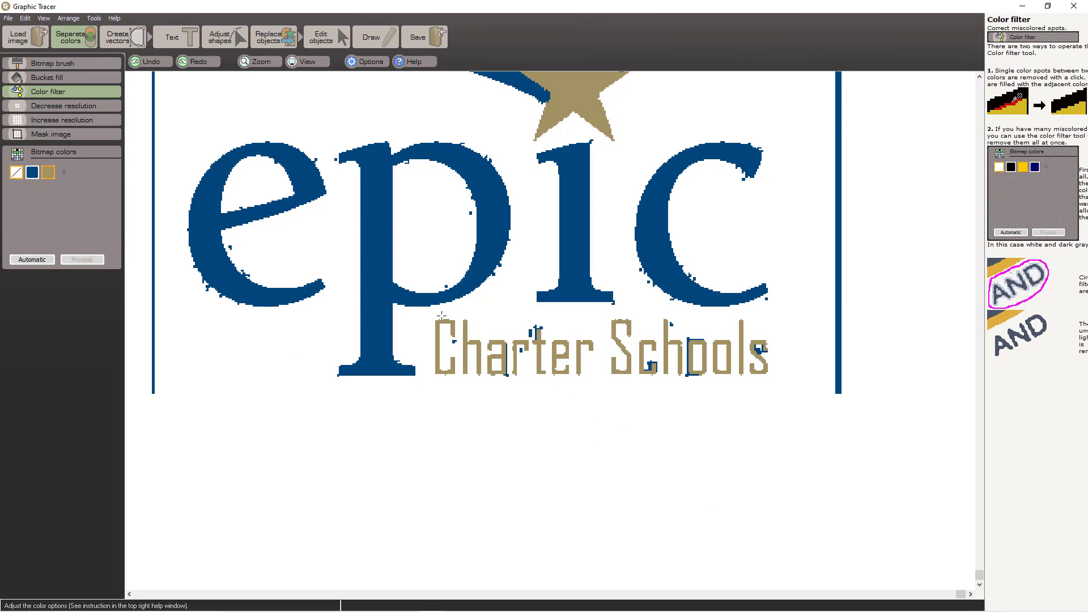
mouse_move(441, 315)
mouse_down()
mouse_move(430, 313)
mouse_move(422, 340)
mouse_move(424, 376)
mouse_move(570, 430)
mouse_move(755, 401)
mouse_move(791, 367)
mouse_move(762, 330)
mouse_move(726, 312)
mouse_move(549, 313)
mouse_up()
Circle the star with the Color filter to remove the blue spots on its tip and arm
scroll(670, 228, up, 2)
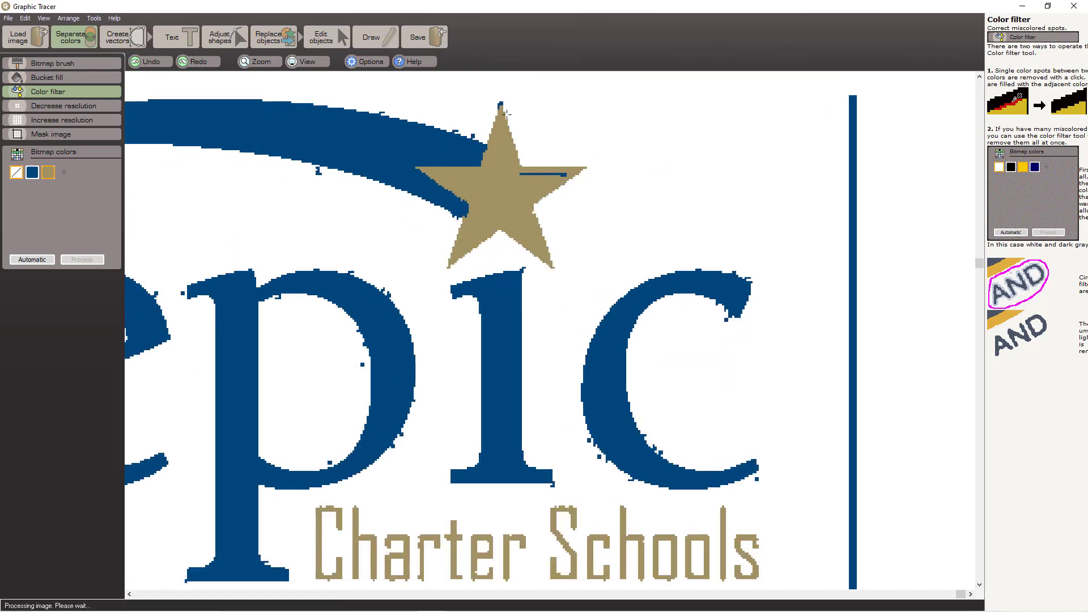
mouse_move(482, 96)
mouse_down()
mouse_move(521, 201)
mouse_move(603, 217)
mouse_move(632, 150)
mouse_move(586, 85)
mouse_move(526, 85)
mouse_up()
scroll(531, 179, down, 1)
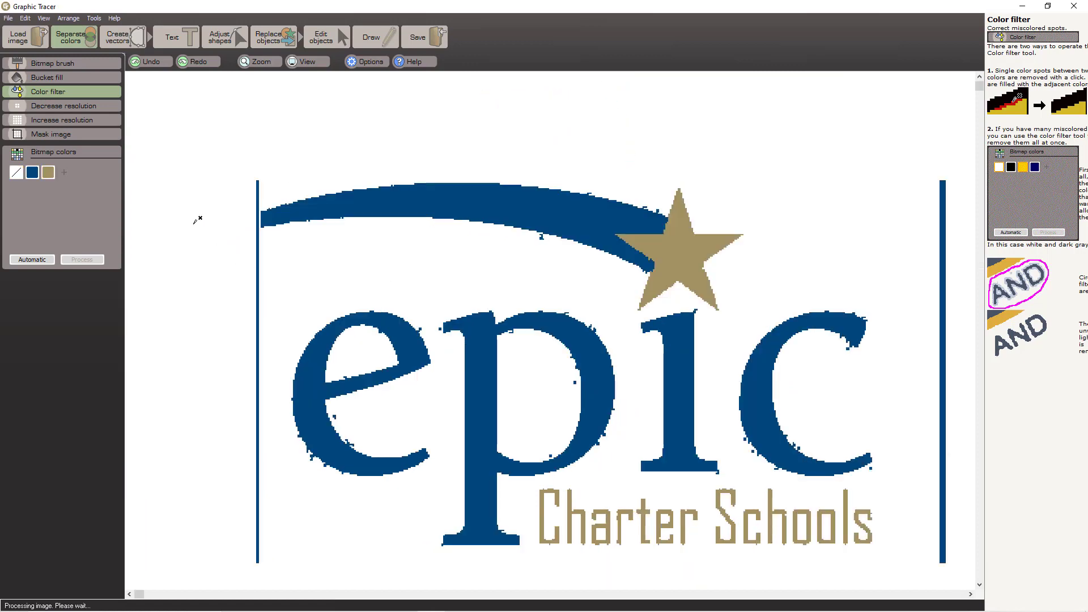
Bucket fill both vertical side lines of the logo with transparent and convert the image into vectors
click(60, 77)
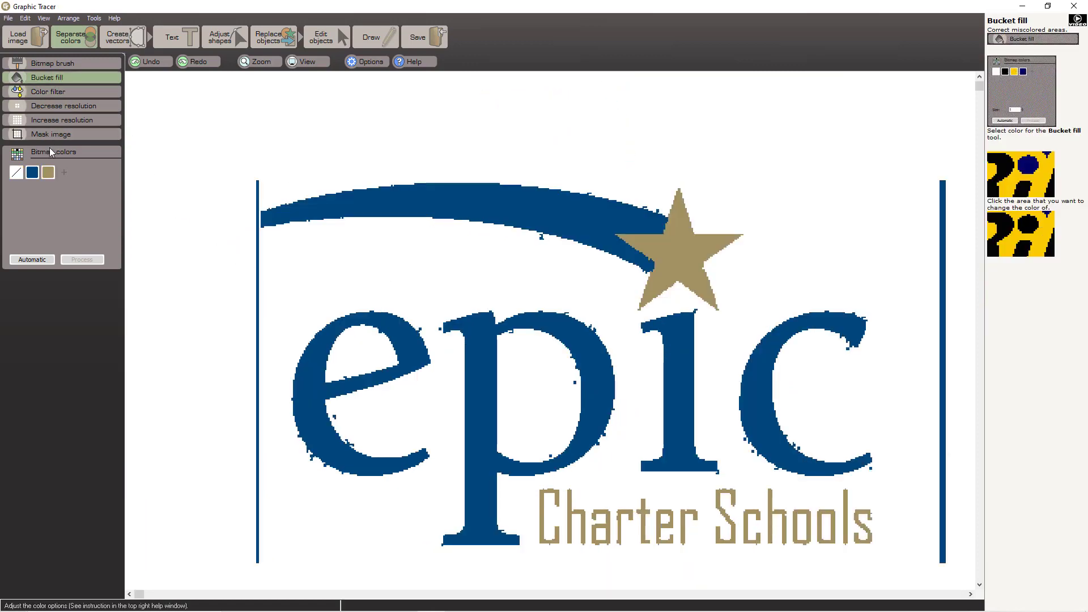
click(258, 303)
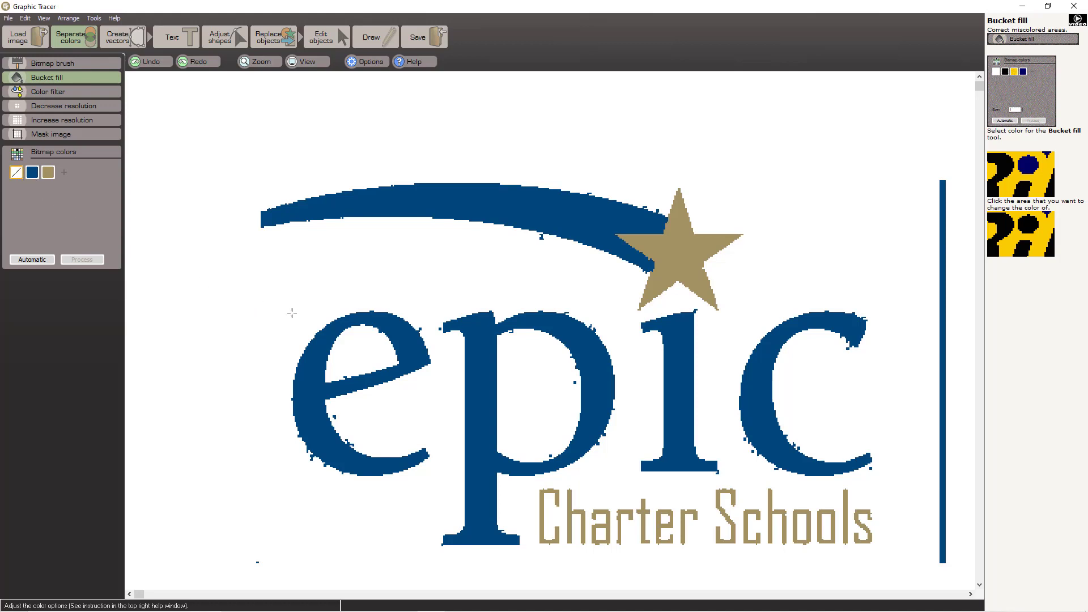
click(944, 441)
scroll(943, 442, down, 3)
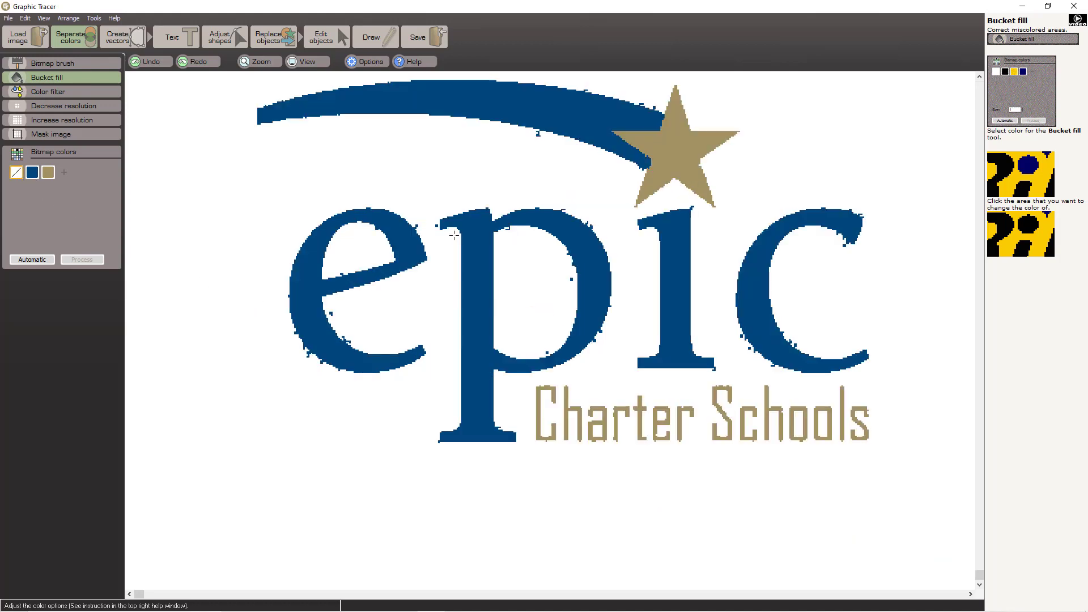
click(119, 39)
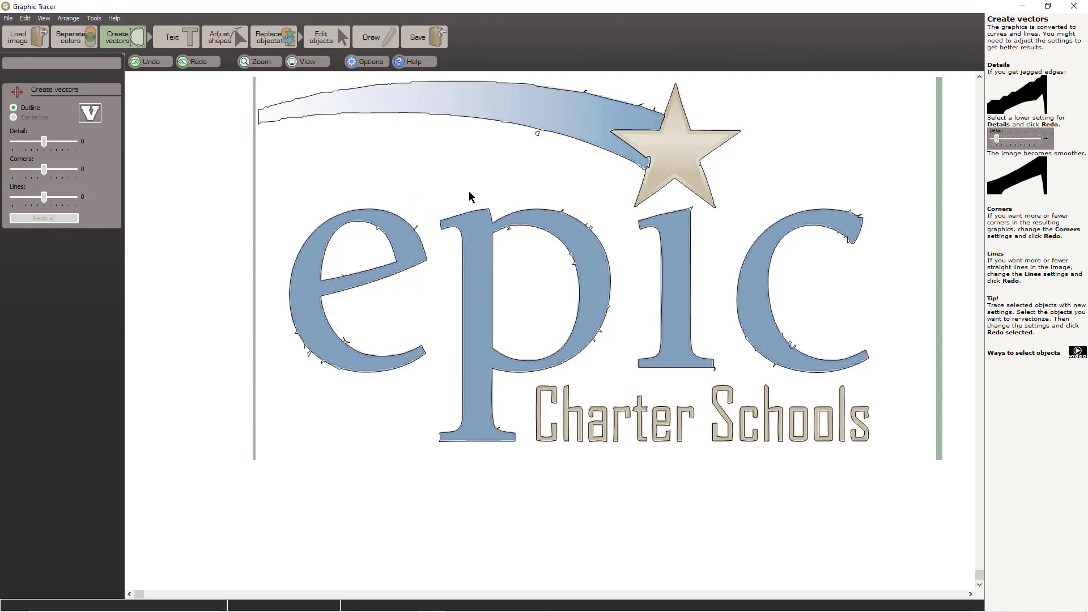
Start a straight-text font identification on the letters e, p and c of "epic", leaving out the i
click(173, 37)
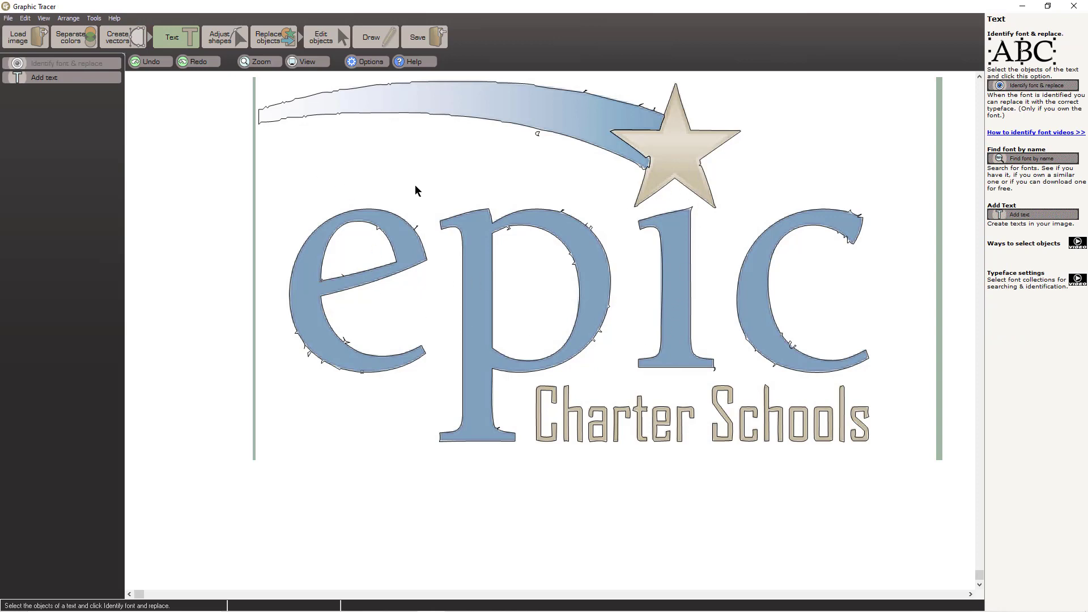
click(315, 285)
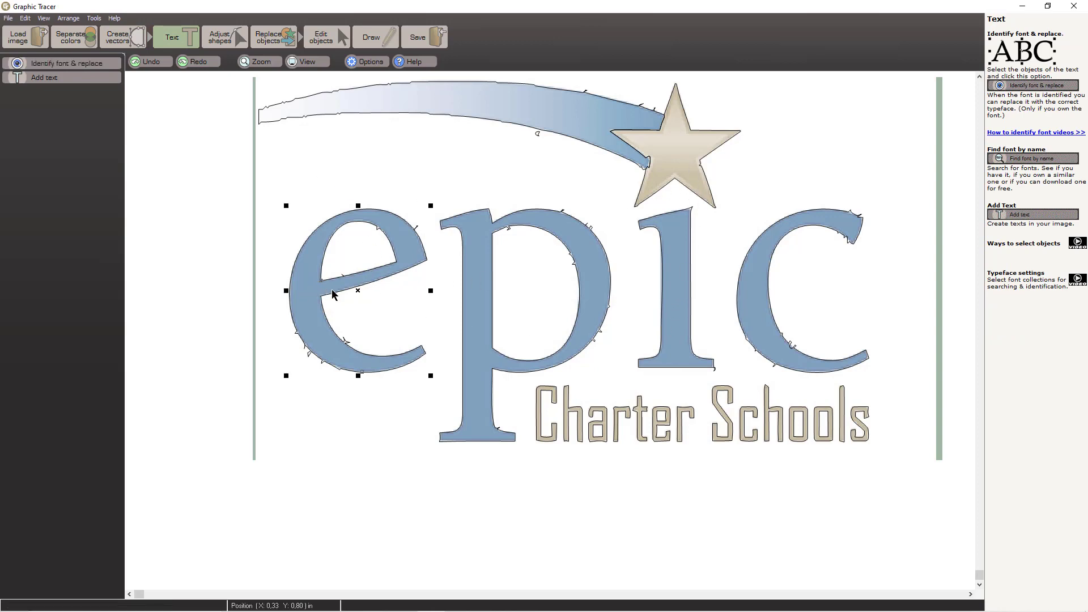
shift+click(476, 318)
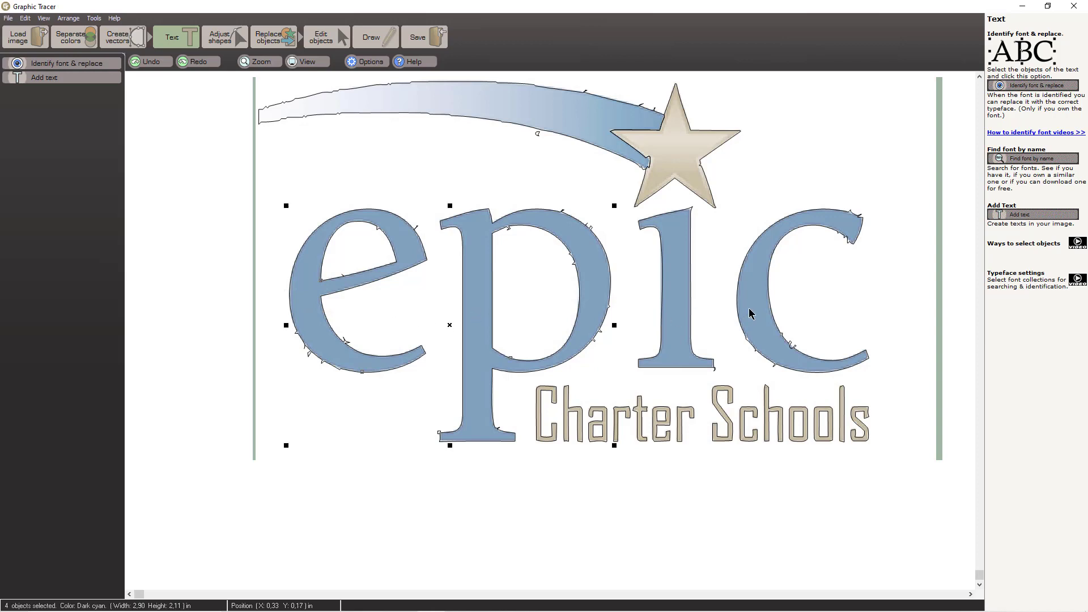
shift+click(750, 314)
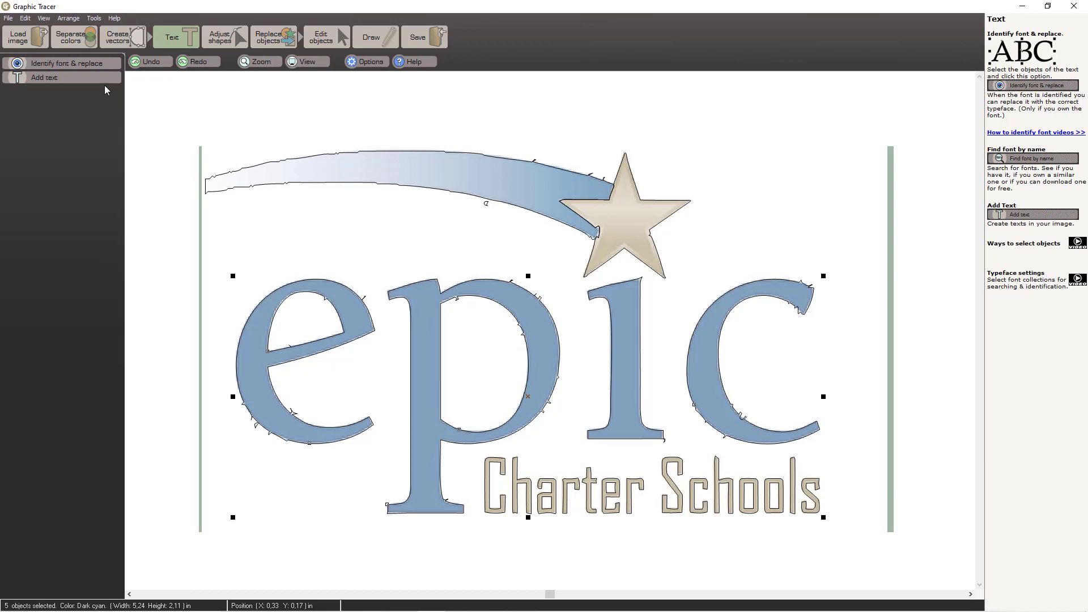
click(101, 63)
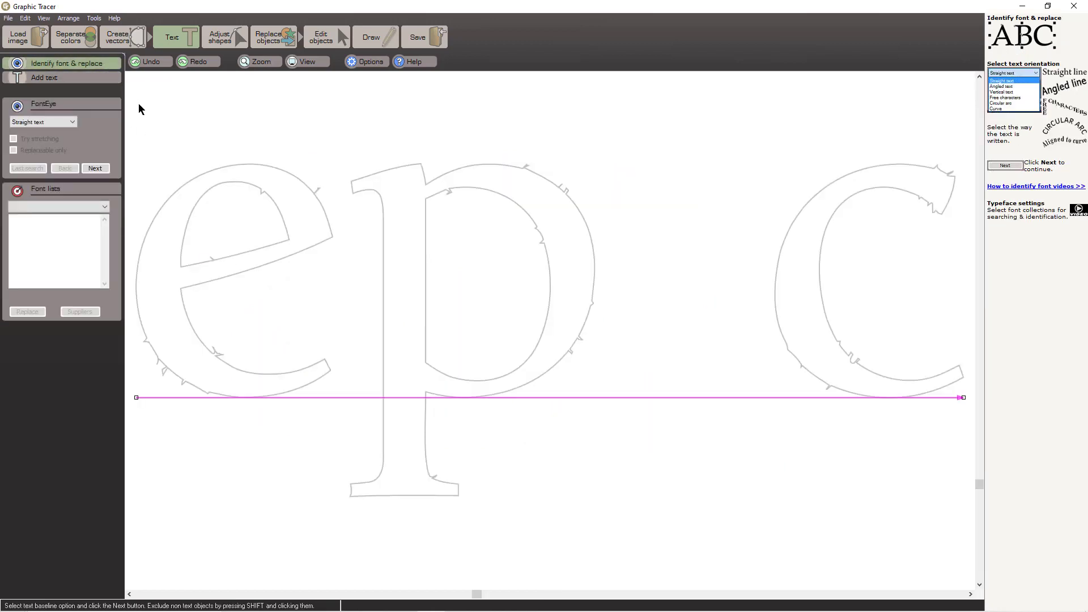
click(99, 169)
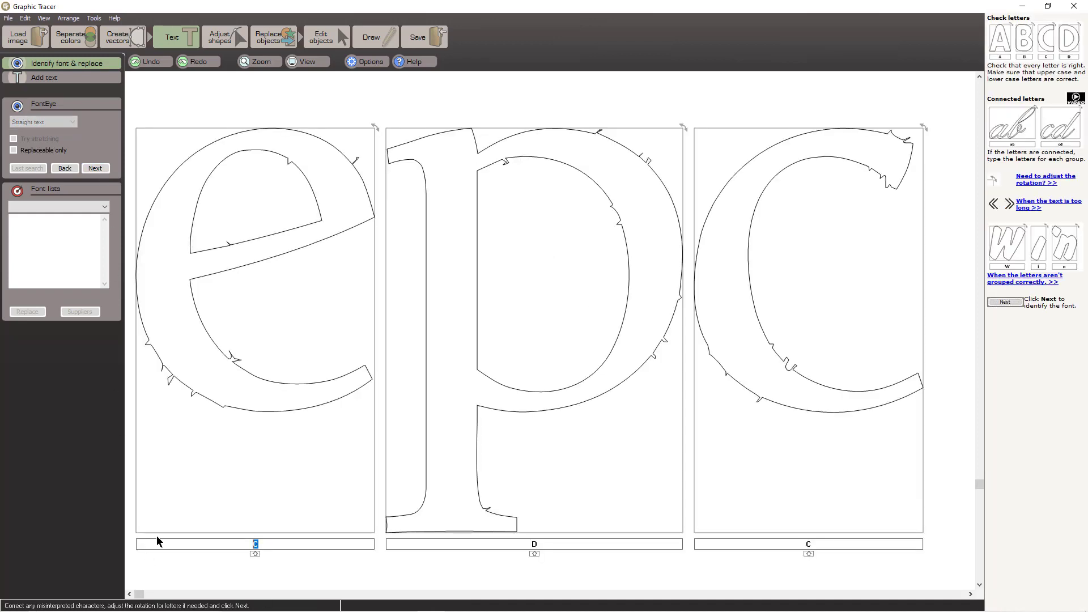
Correct the recognized characters to lowercase e, p and c and replace the traced letters with the installed ITC Giovanni Book font
text(e)
key(Tab)
text(p)
key(Tab)
text(c)
click(96, 168)
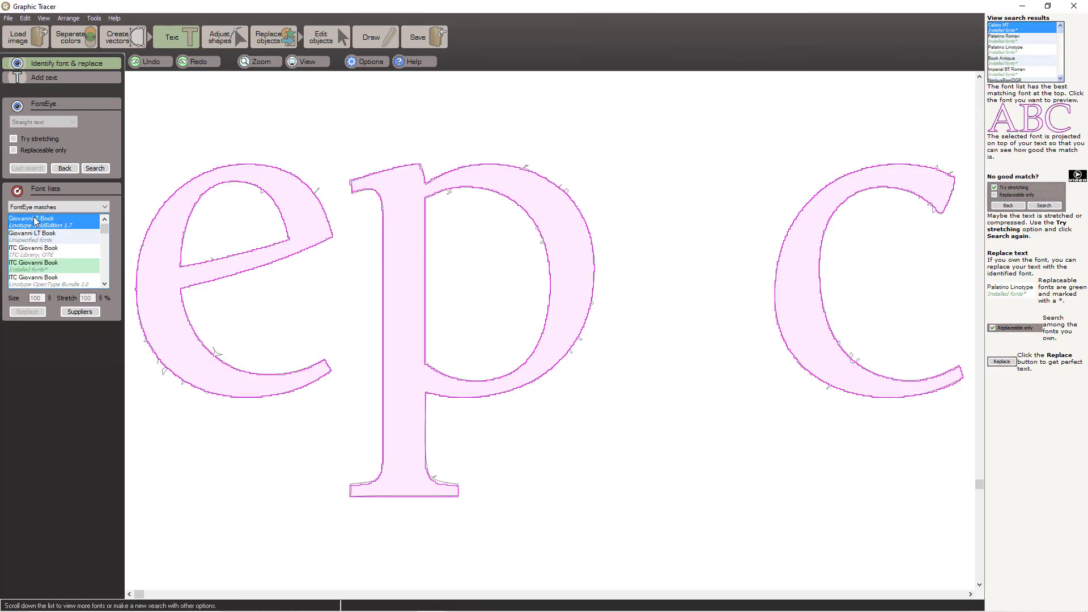
click(59, 266)
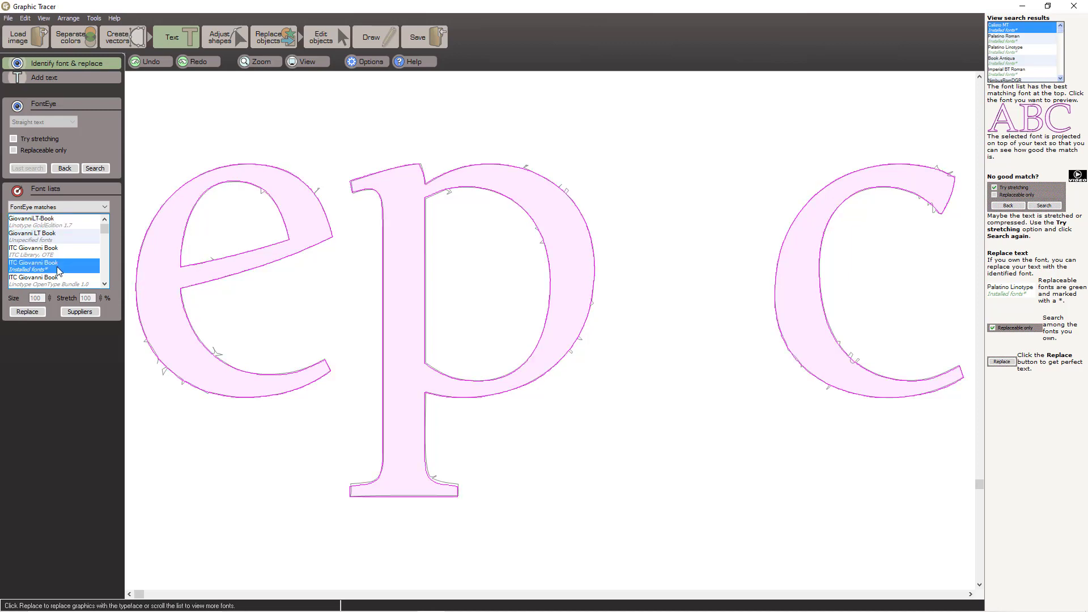
click(32, 315)
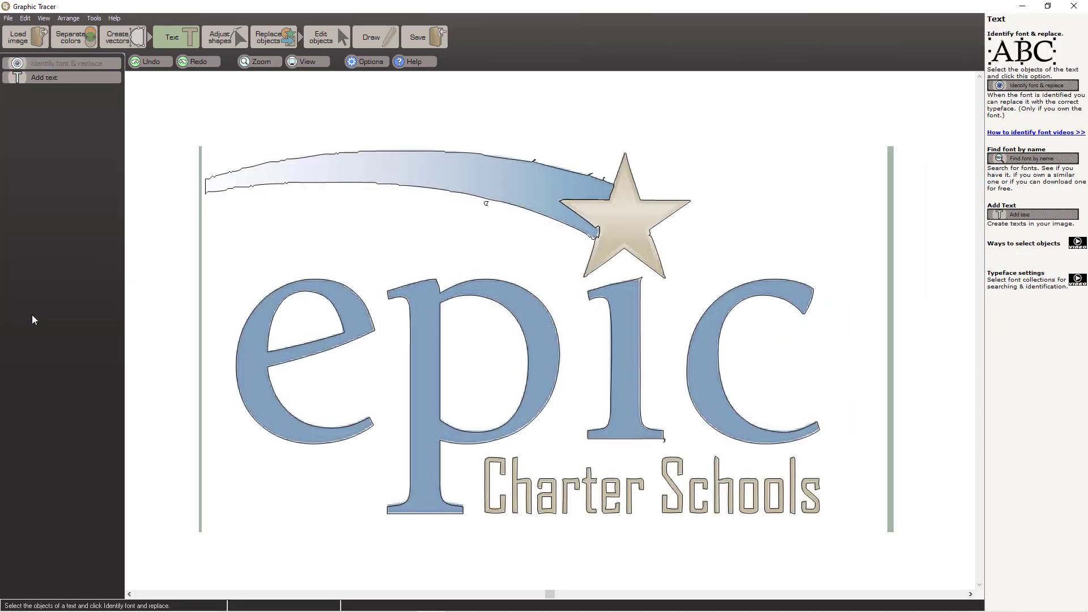
Identify the remaining letter as lowercase i and choose the installed ITC Giovanni Book from the last search for it
click(634, 408)
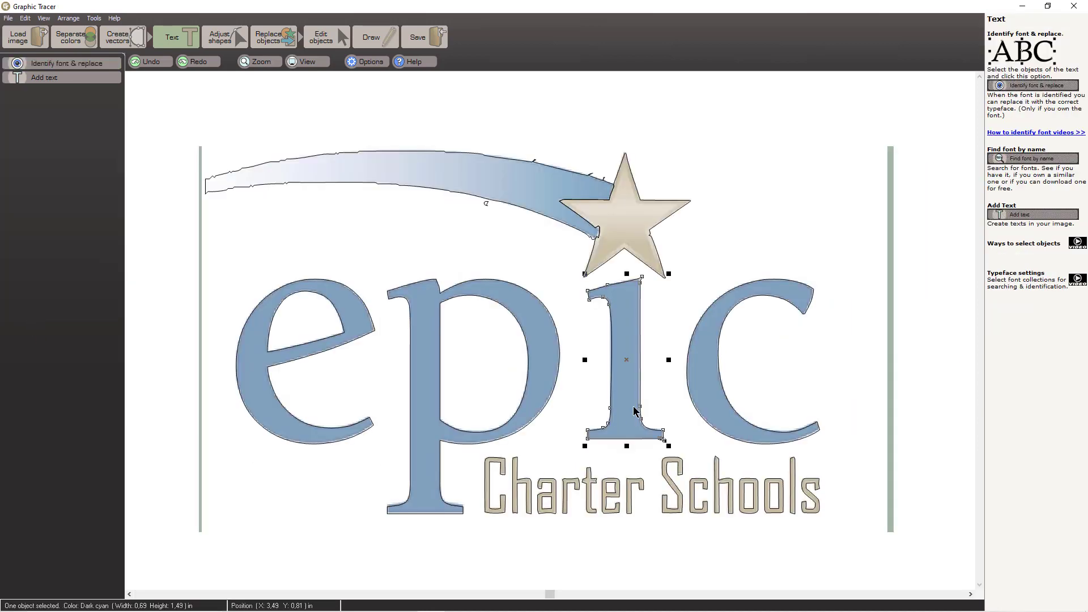
click(99, 63)
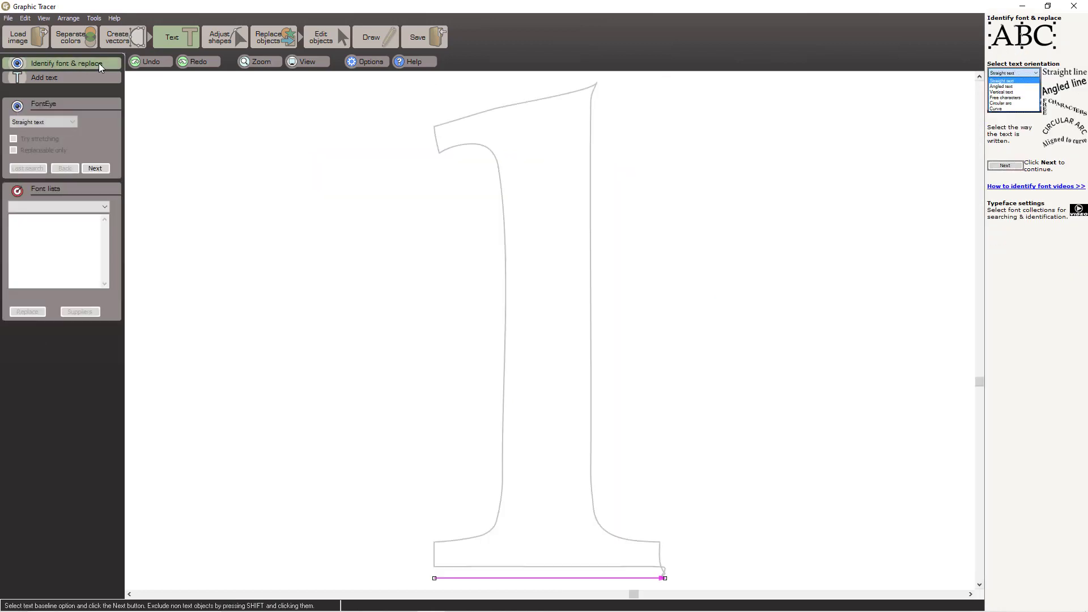
click(94, 168)
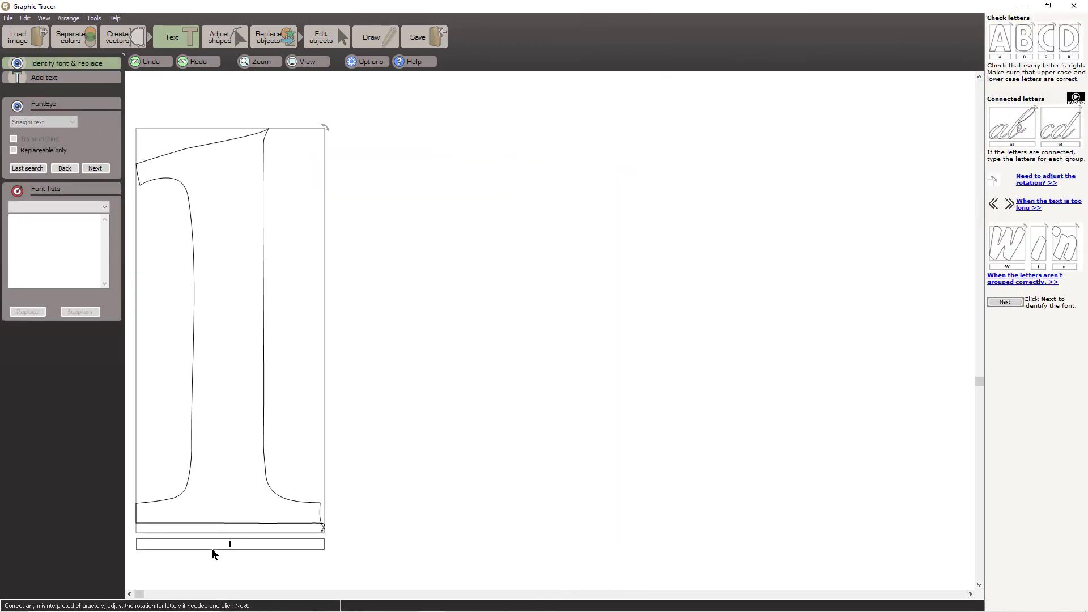
text(i)
click(32, 168)
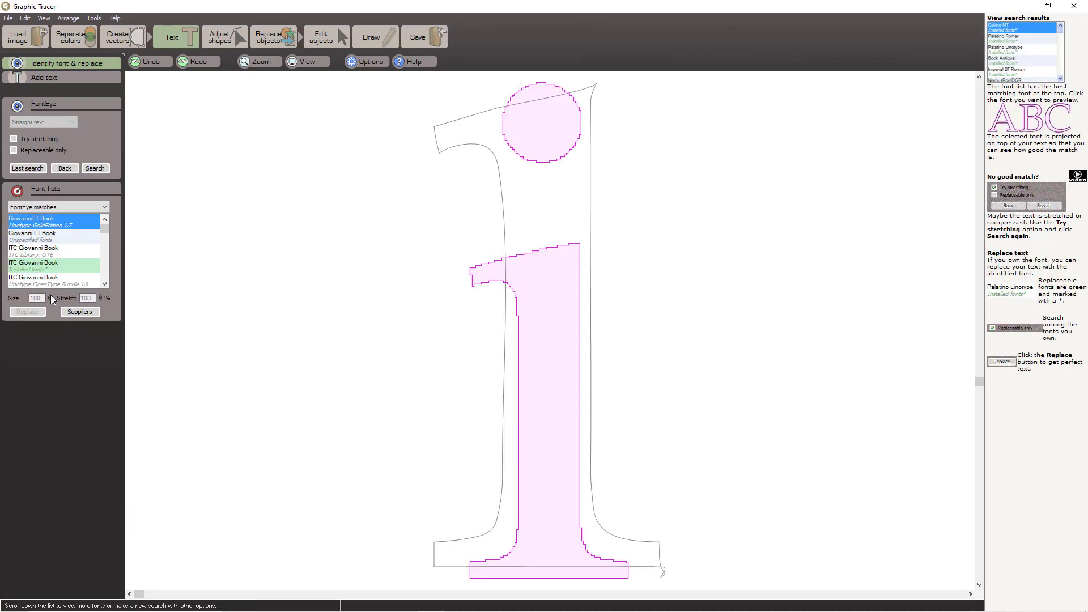
click(54, 265)
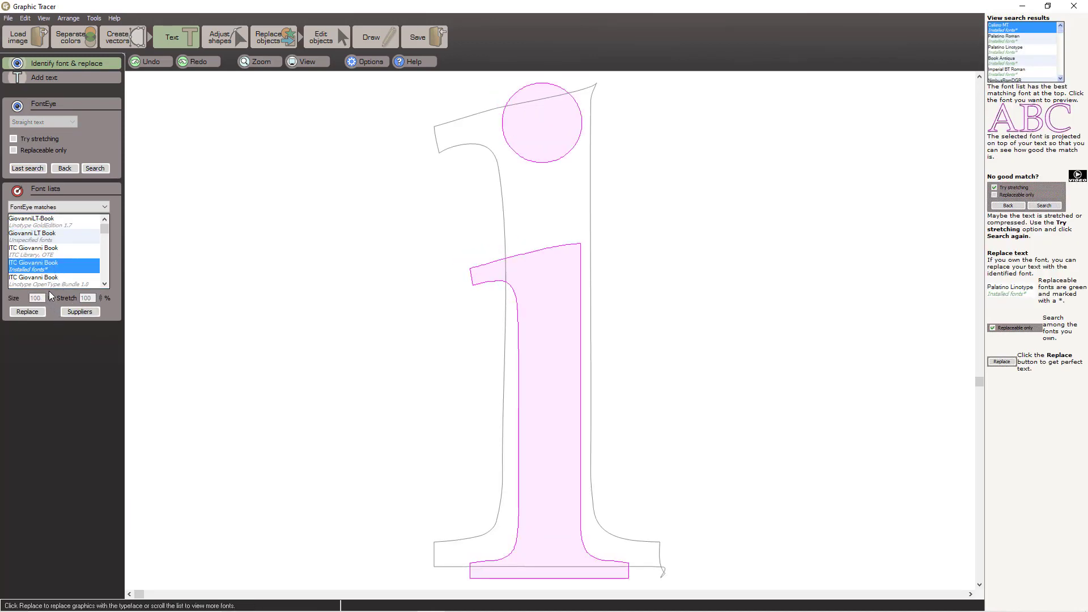
Enlarge the font's i to size 144, align it with the traced outline and replace the letter
scroll(48, 296, up, 17)
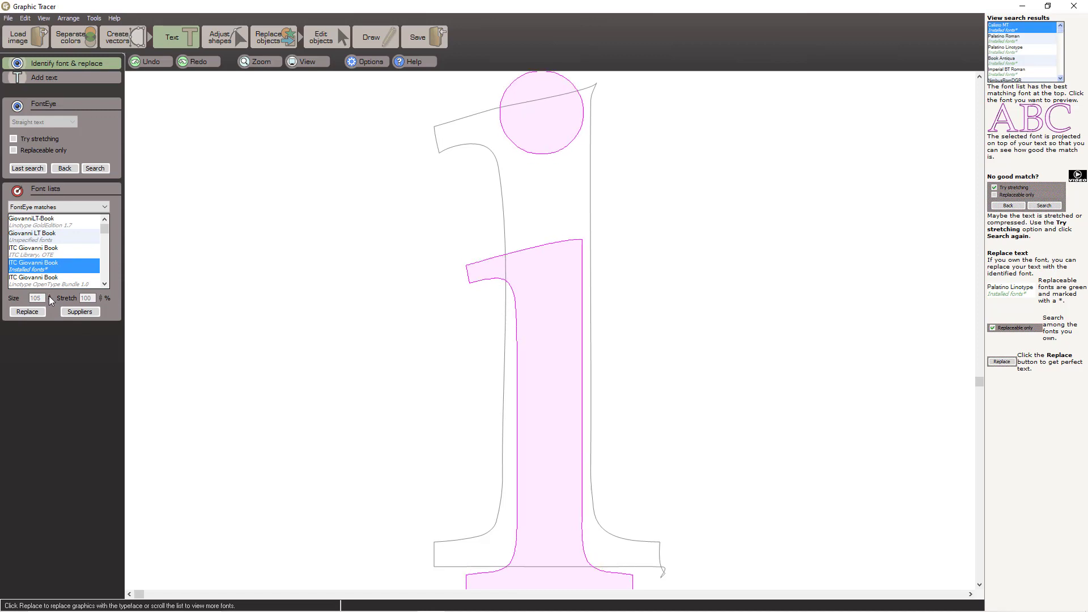
scroll(49, 296, up, 20)
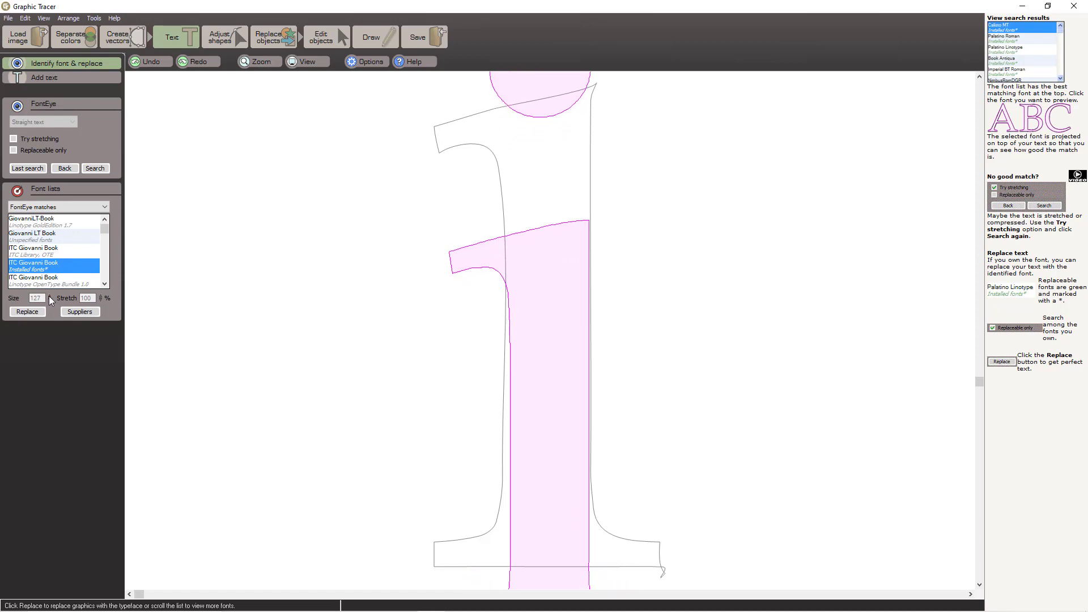
scroll(49, 296, up, 4)
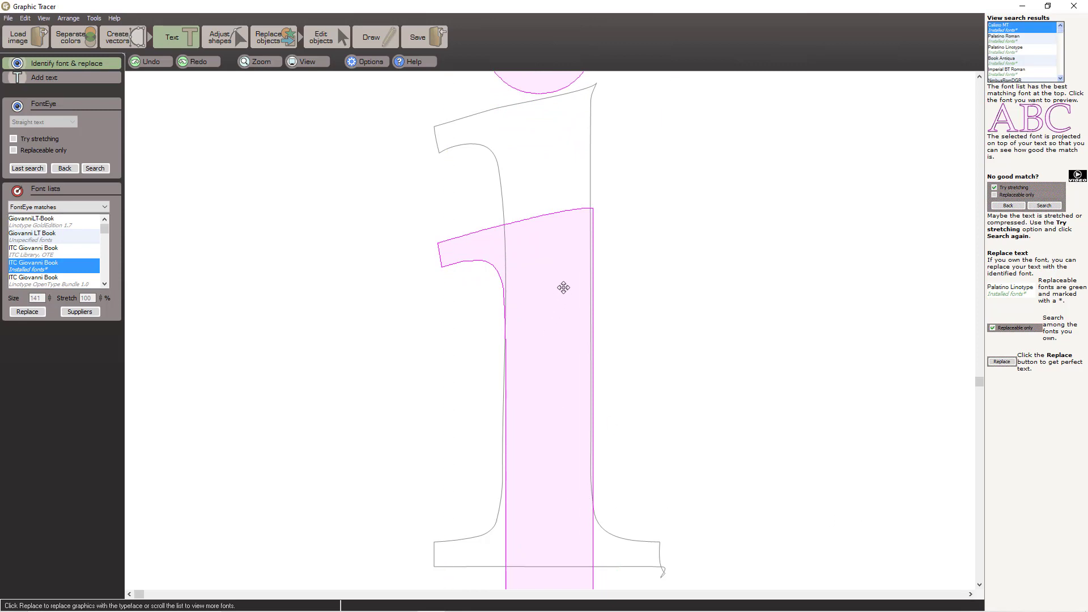
click(552, 227)
drag(544, 222, 545, 208)
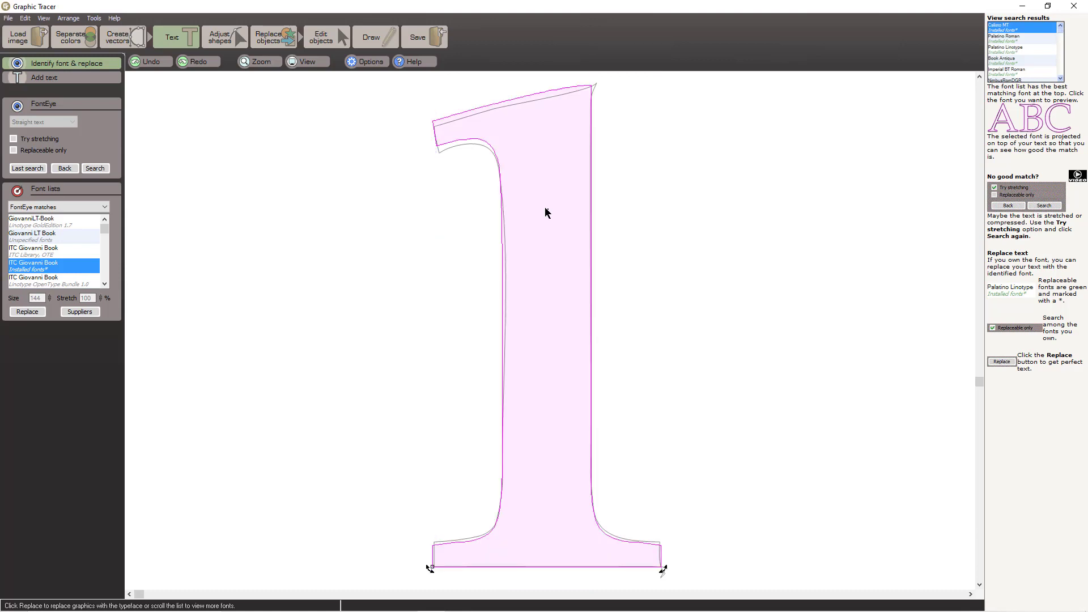
click(25, 312)
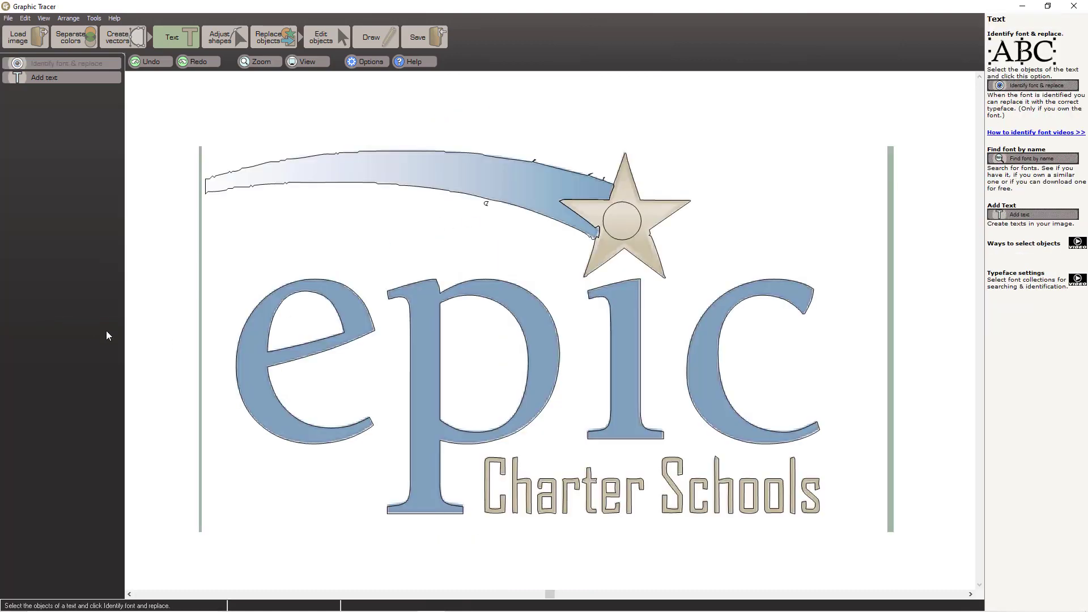
Delete the round i dot lying on the star
click(637, 232)
click(657, 257)
Start a straight-text font identification on all the letters of "Charter Schools"
drag(467, 450, 833, 534)
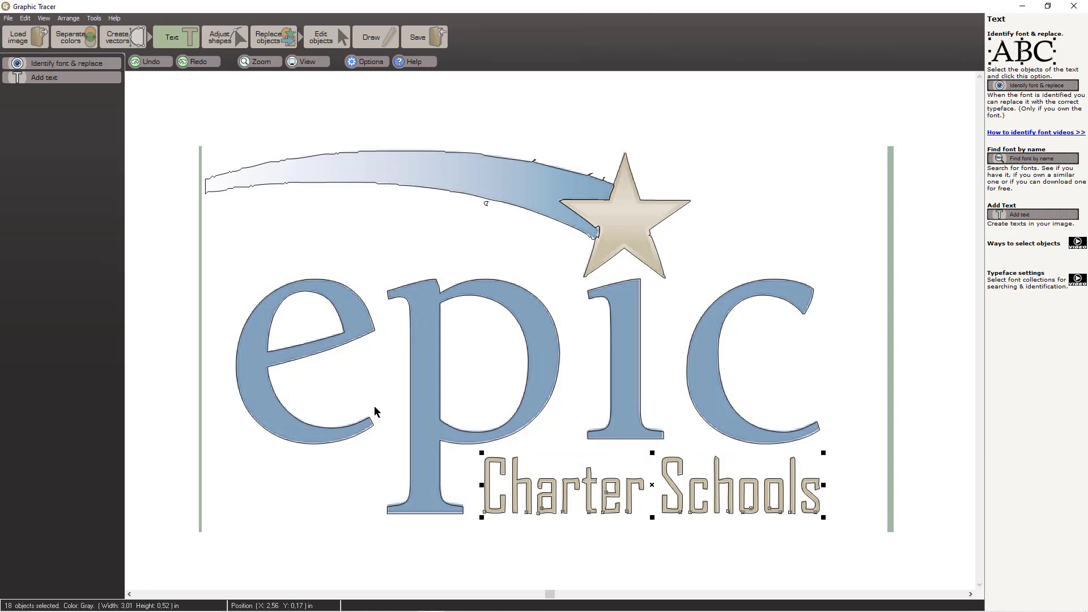
click(107, 67)
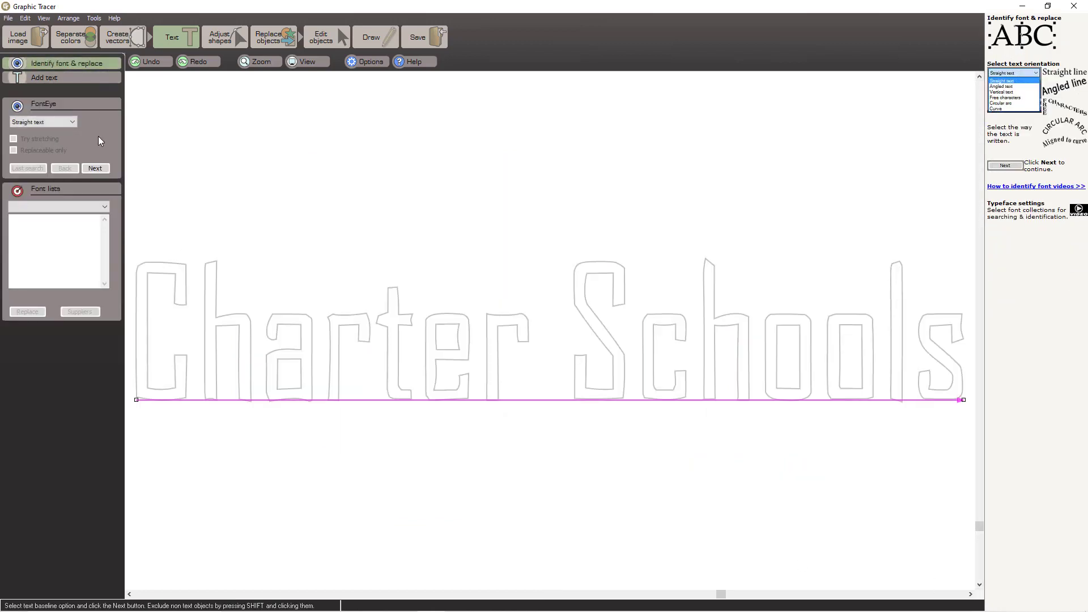
click(97, 167)
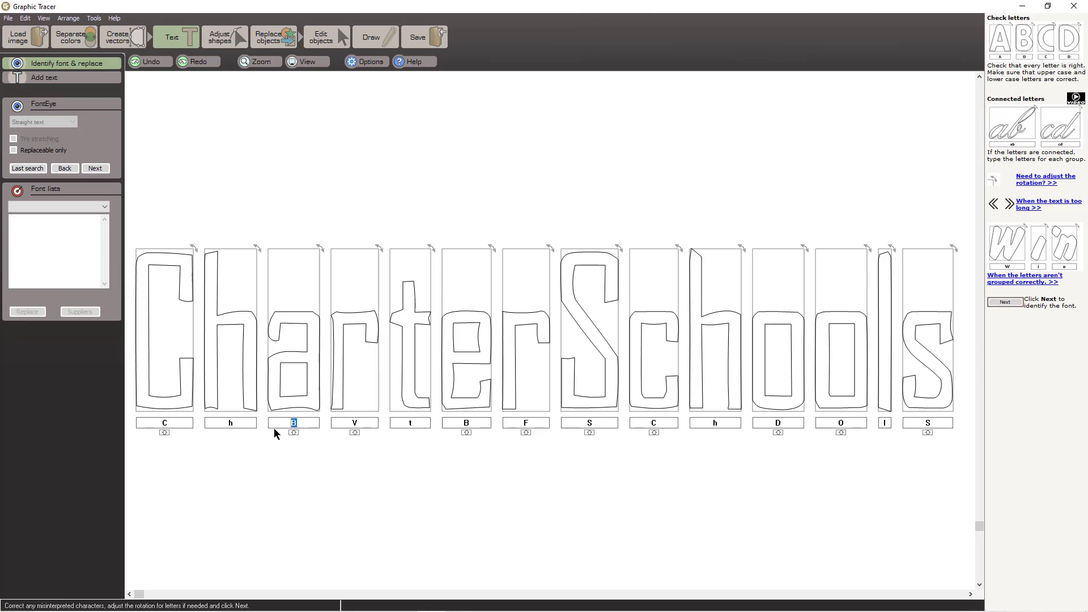
Correct the misread characters so they spell "CharterSchools" in the proper case and search for the matching font
key(Tab)
text(r)
key(Tab)
key(Tab)
text(e)
key(Tab)
text(r)
key(Tab)
key(Tab)
text(c)
key(Tab)
key(Tab)
text(o)
key(Tab)
text(o)
key(Tab)
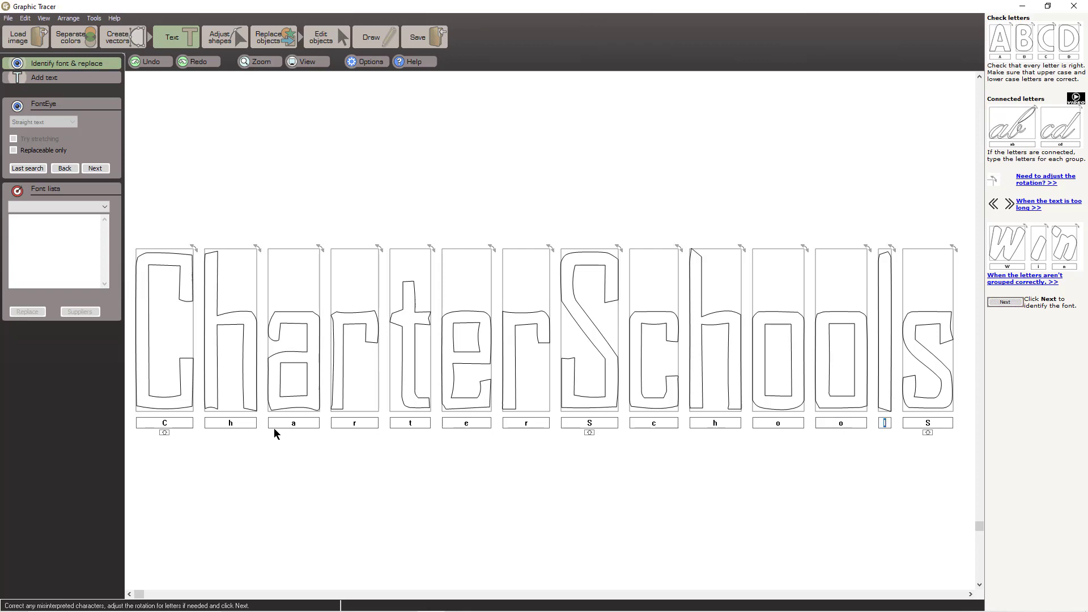
text(l)
key(Tab)
text(s)
click(95, 168)
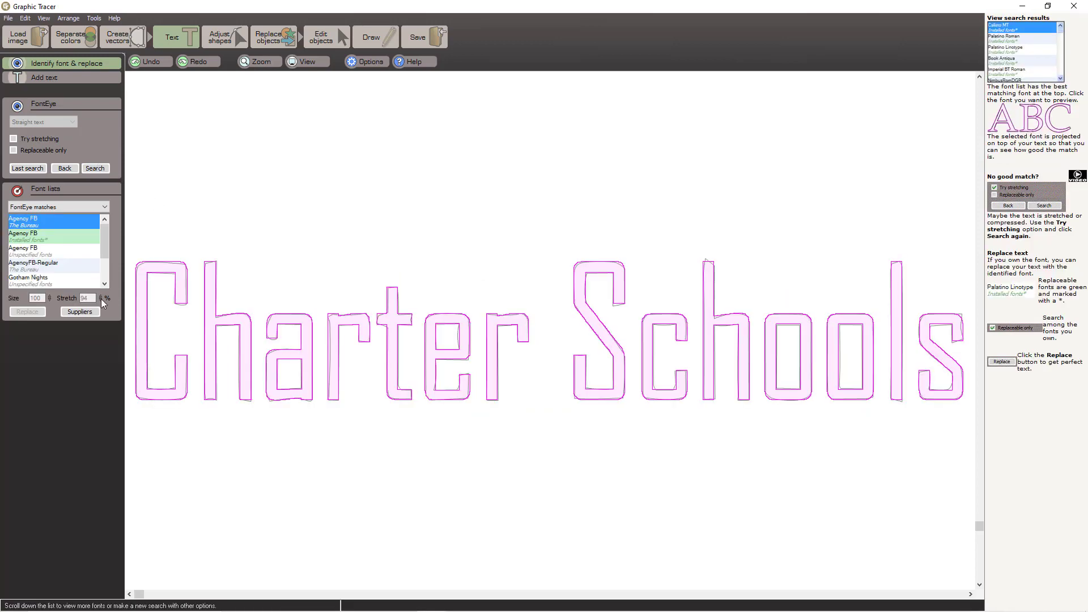
Choose the installed Agency FB match, set its stretch to 94%, and replace the traced "Charter Schools" lettering with it
click(62, 237)
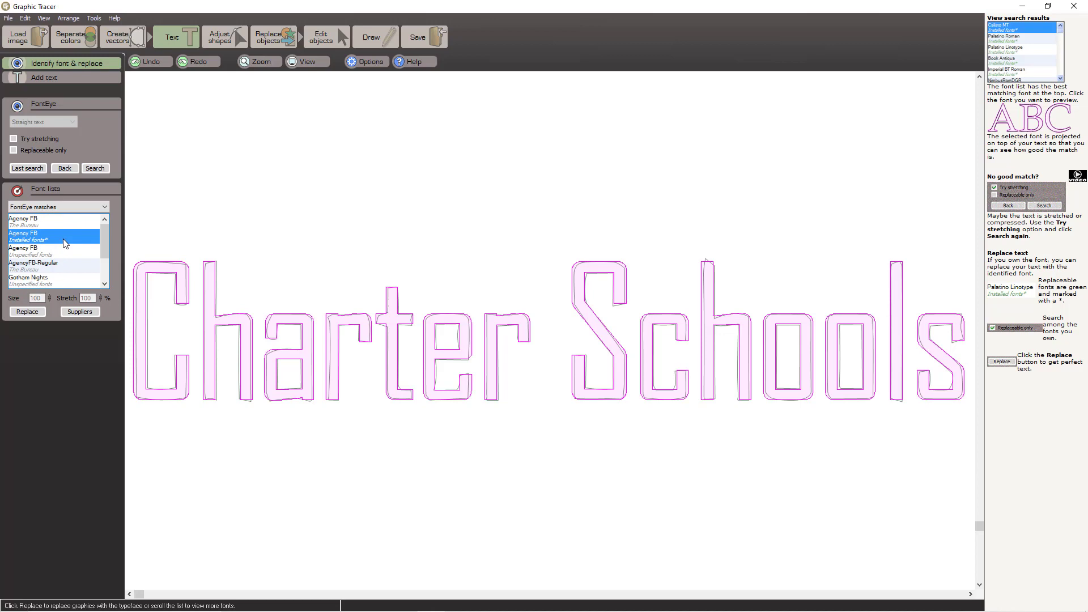
click(100, 300)
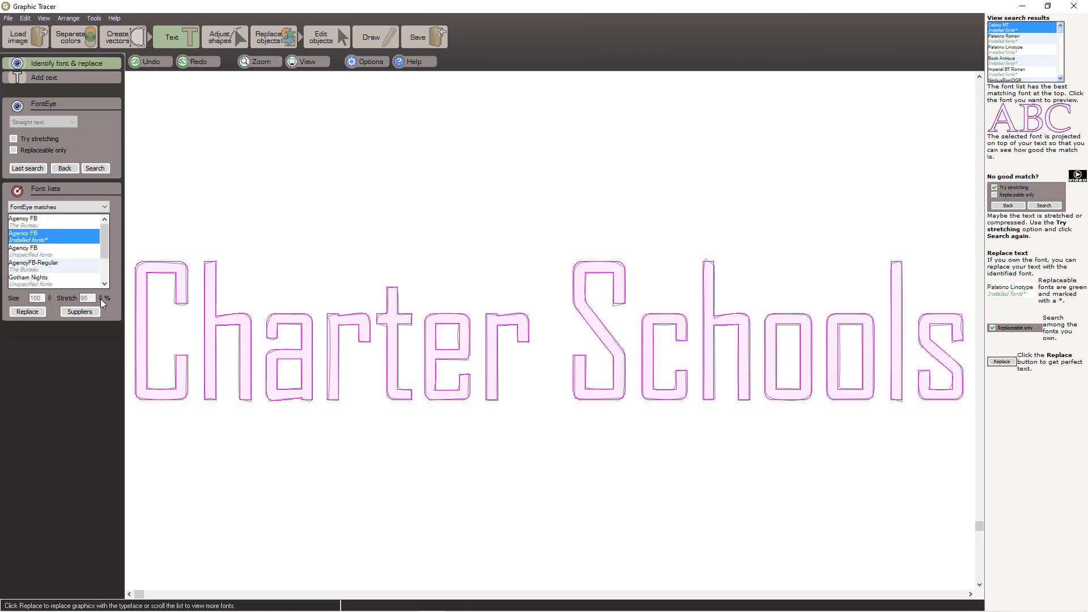
click(100, 299)
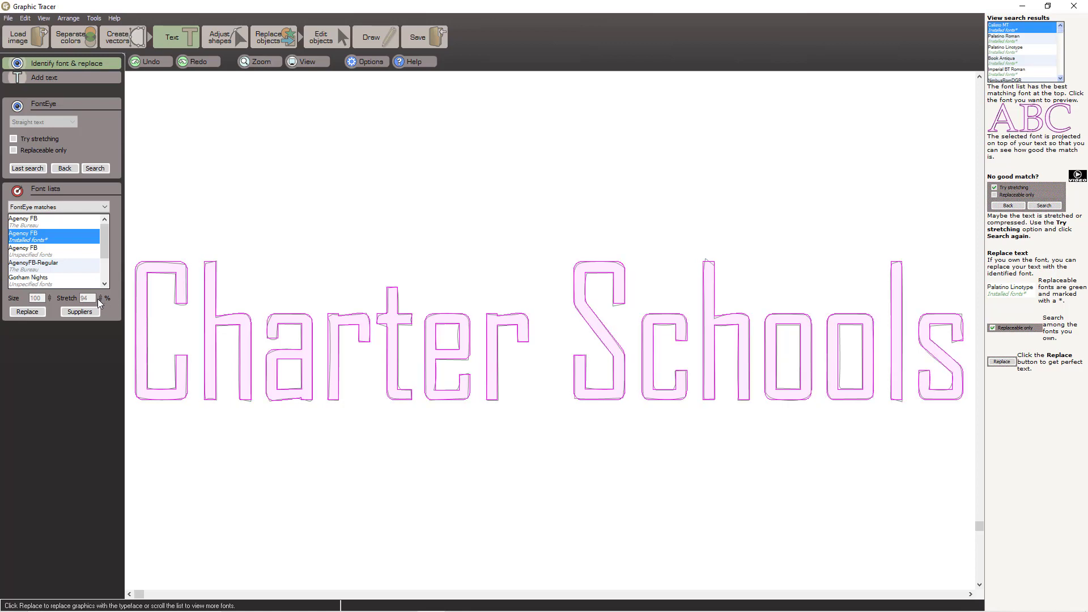
click(27, 312)
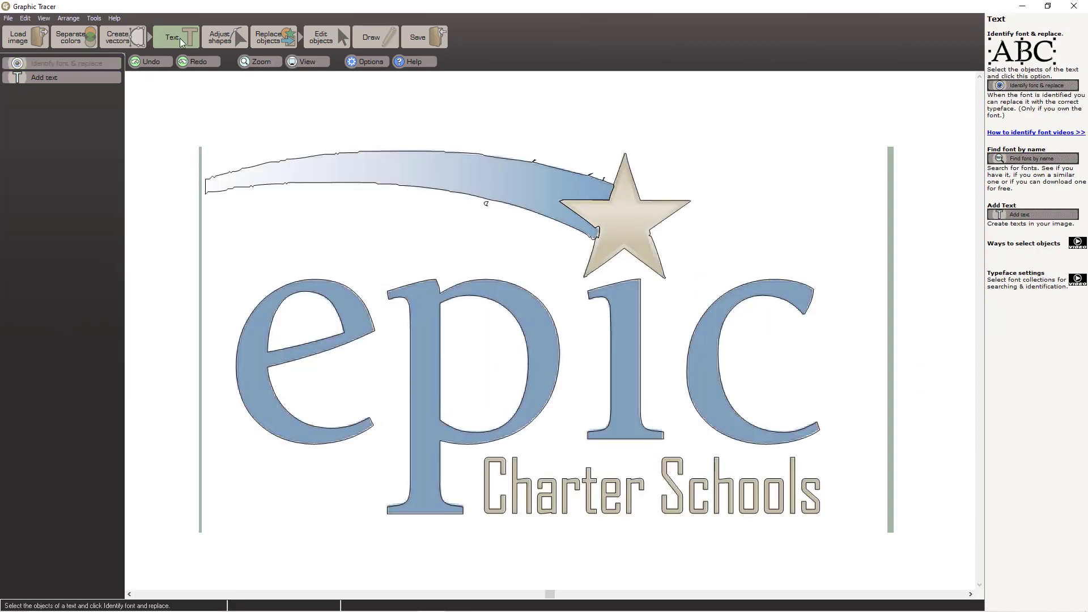
Straighten the star's upper-right edges into lines and convert the nodes at its right tip into a corner
click(633, 256)
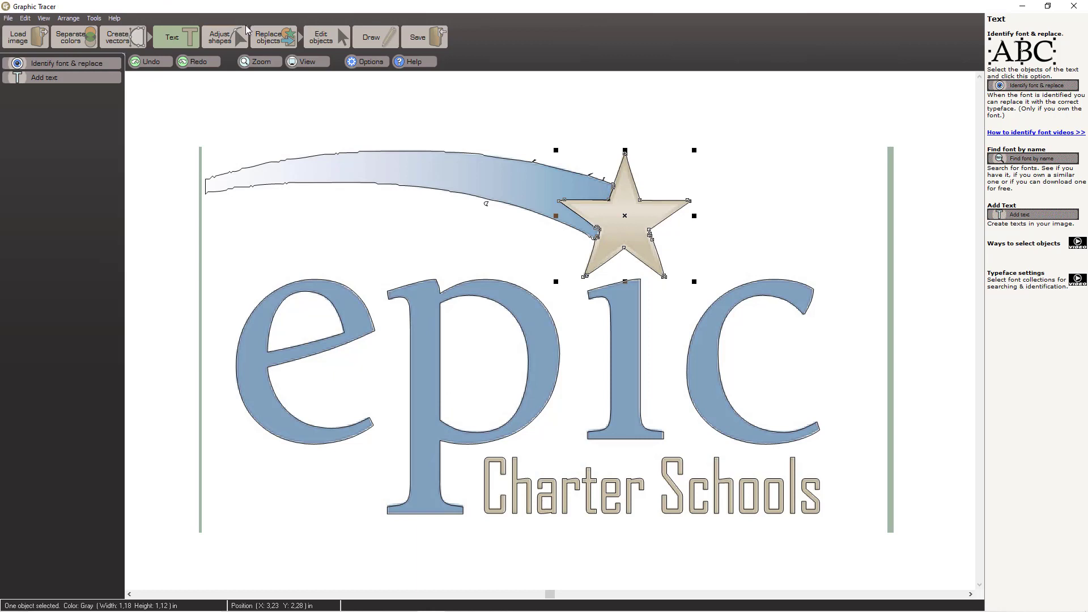
click(241, 35)
click(633, 183)
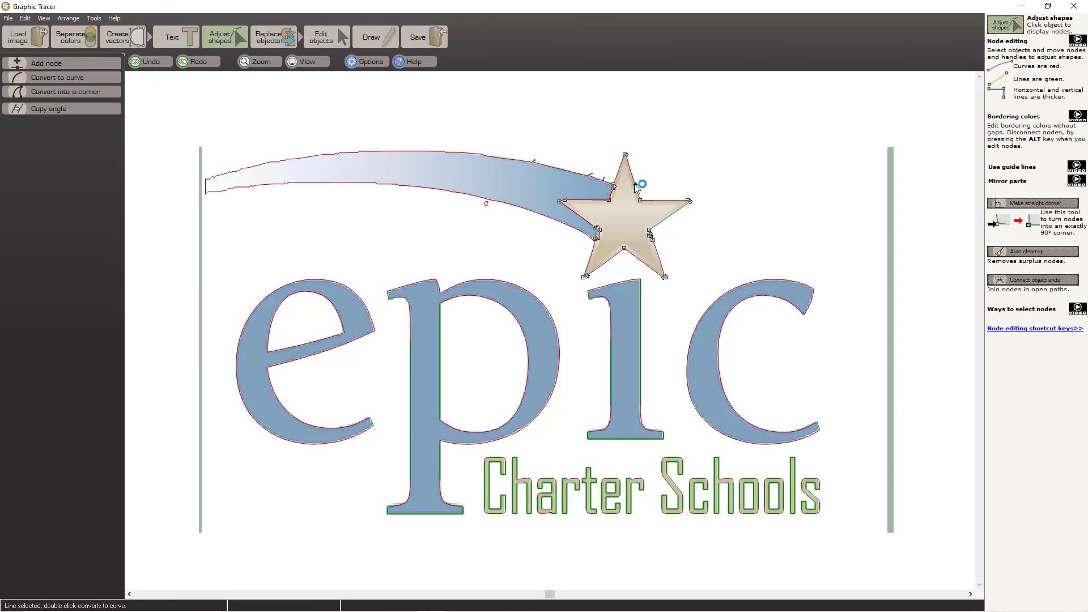
click(658, 201)
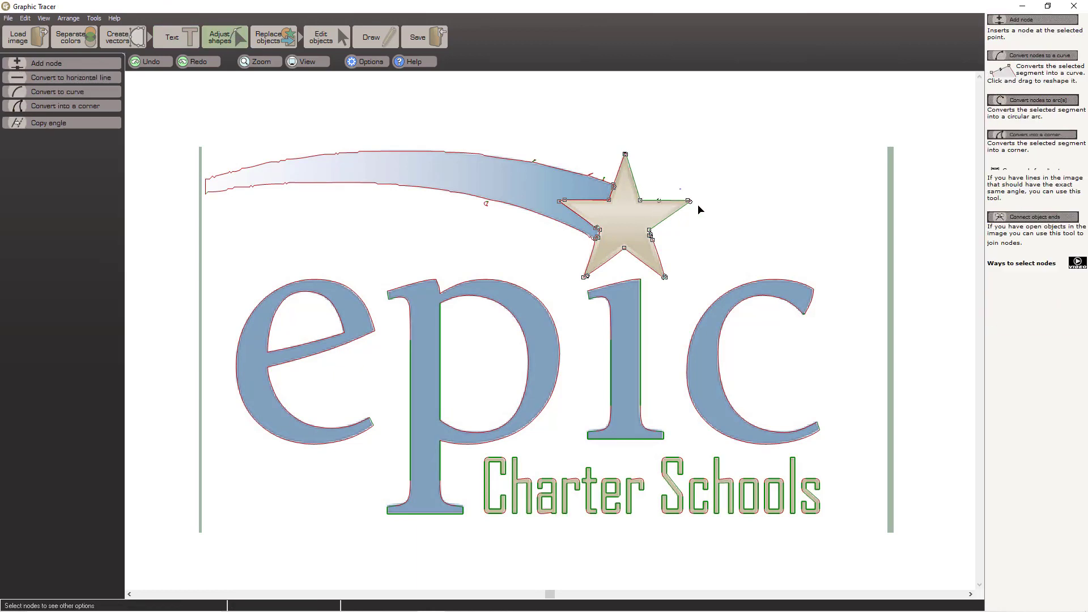
drag(702, 210, 703, 207)
key(c)
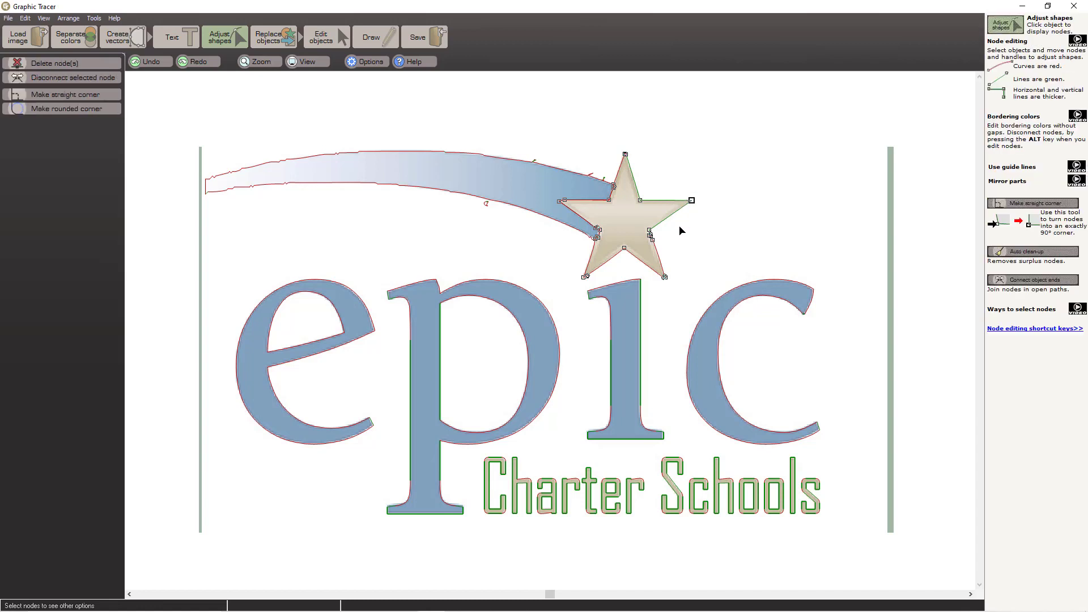
Straighten the star's lower-right edges and convert the nodes at its lower-right tip and right inner notch into sharp corners
click(657, 255)
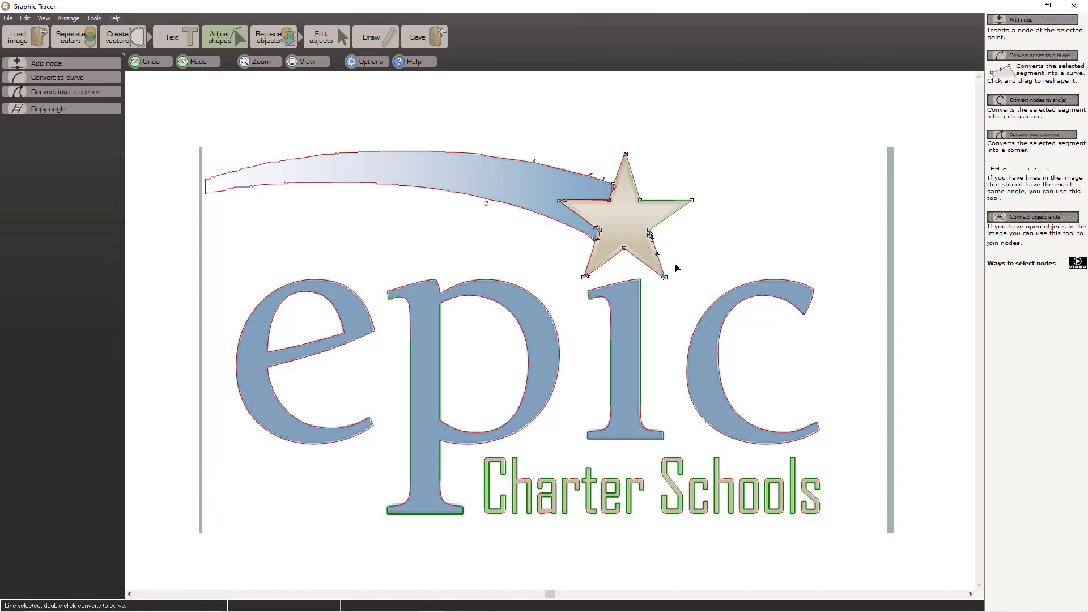
drag(670, 257, 657, 288)
click(650, 233)
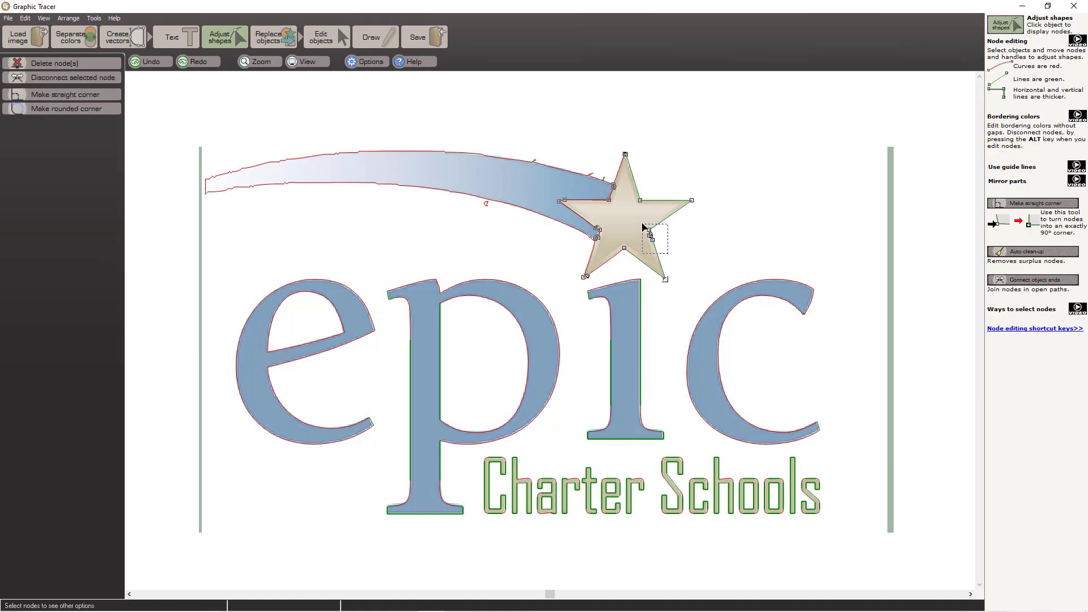
scroll(654, 234, up, 2)
scroll(549, 328, up, 1)
click(533, 365)
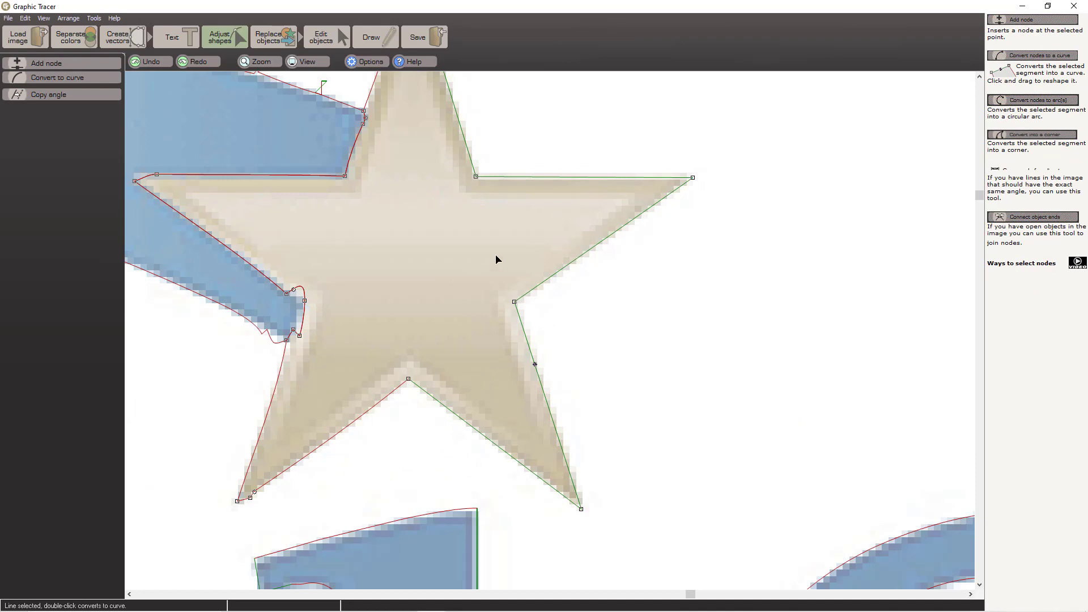
Mirror the star's cleaned right half horizontally, using the nodes from its top tip round to the bottom notch
scroll(549, 331, down, 1)
drag(478, 112, 521, 151)
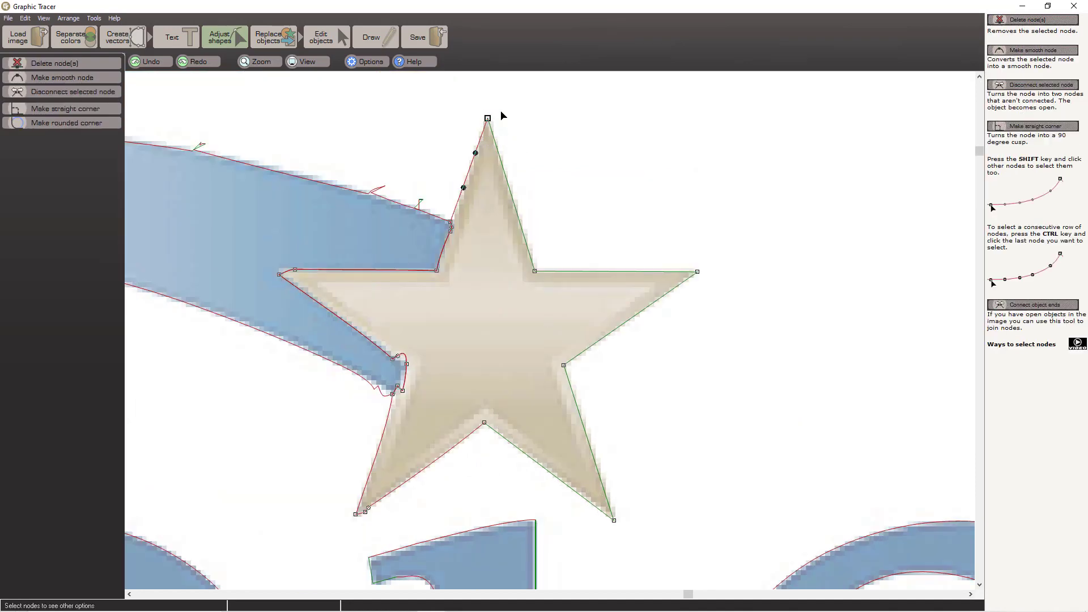
ctrl+click(484, 422)
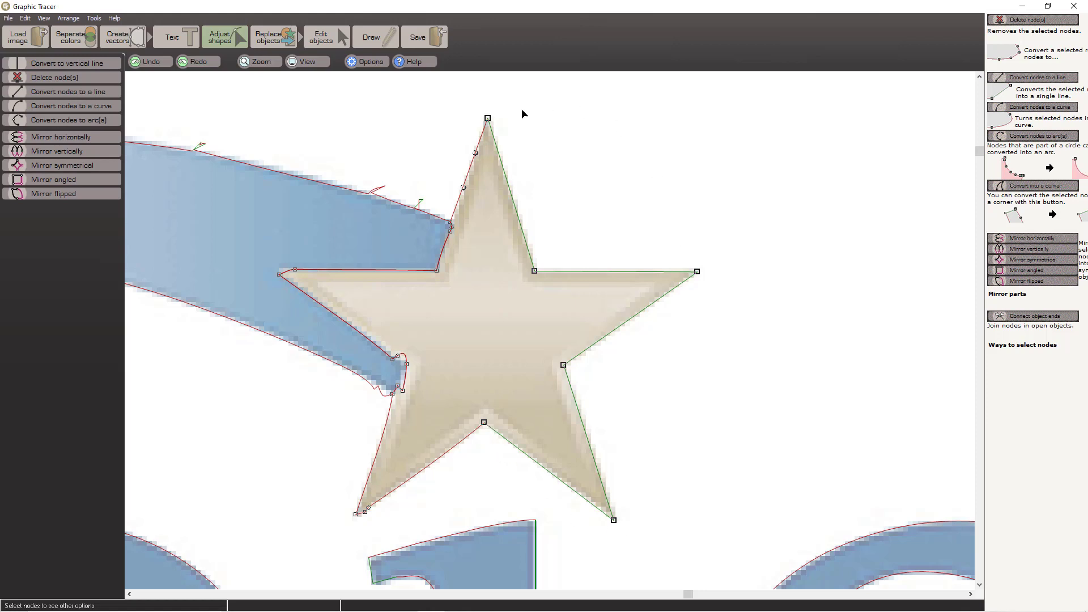
click(73, 136)
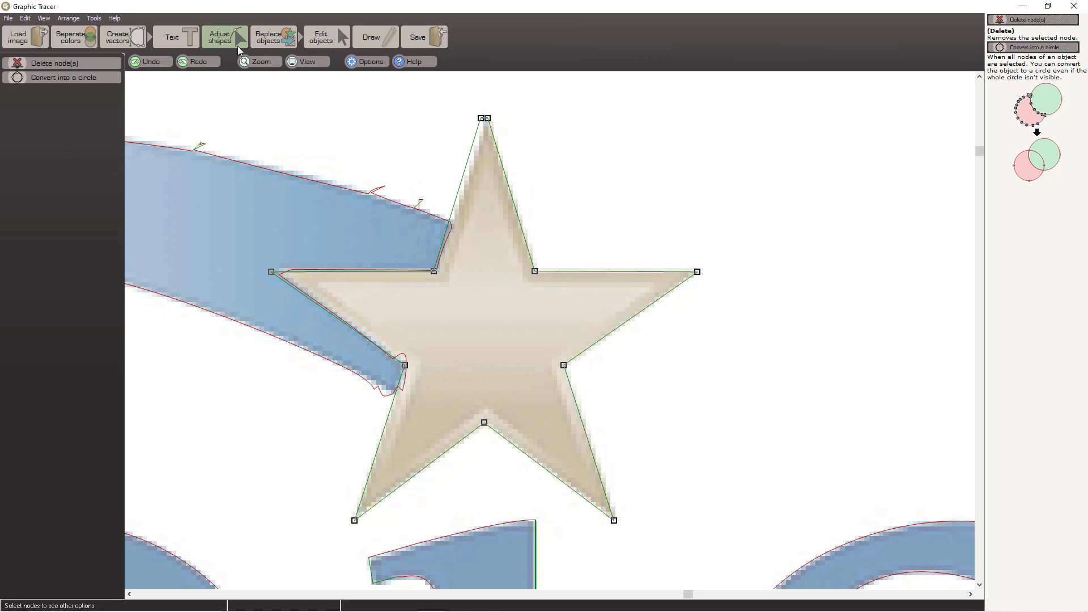
Convert the messy nodes at the swoosh's star end into two clean corners, one upper and one lower, extending over the star
click(448, 238)
drag(465, 250, 465, 250)
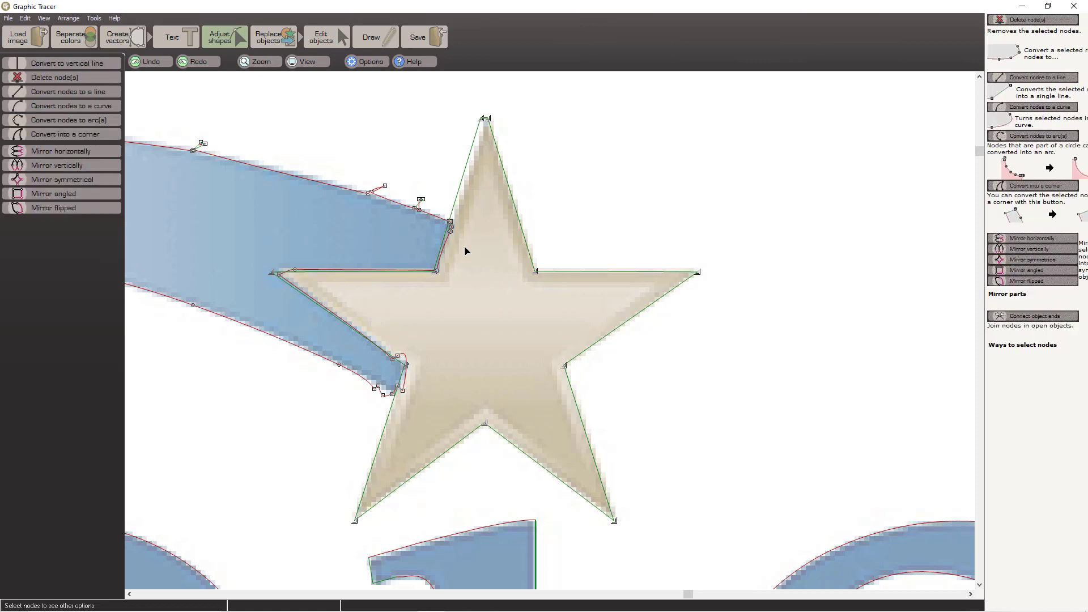
click(451, 265)
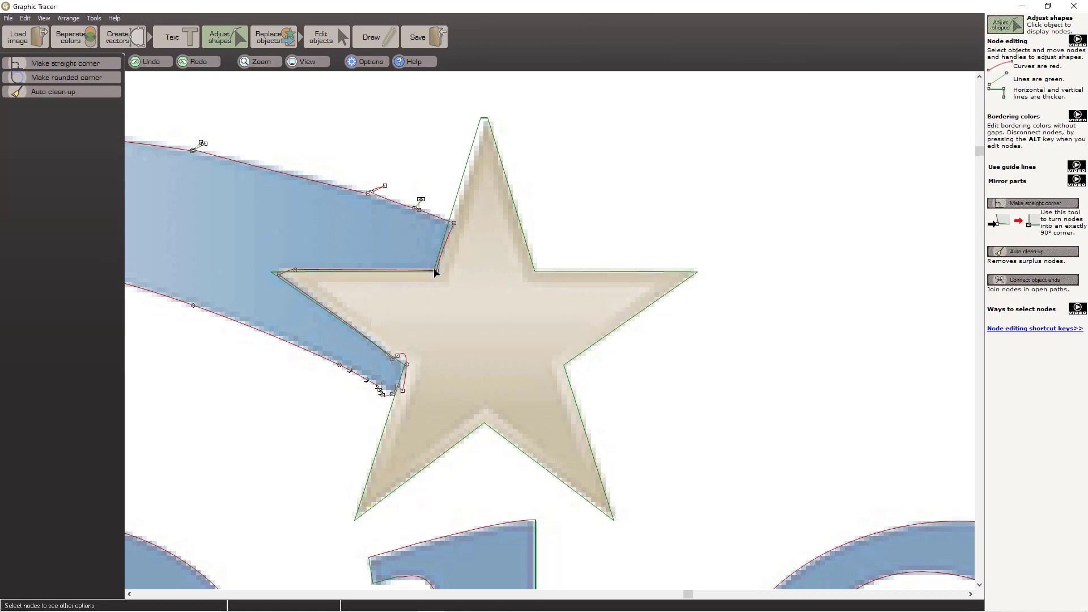
click(436, 272)
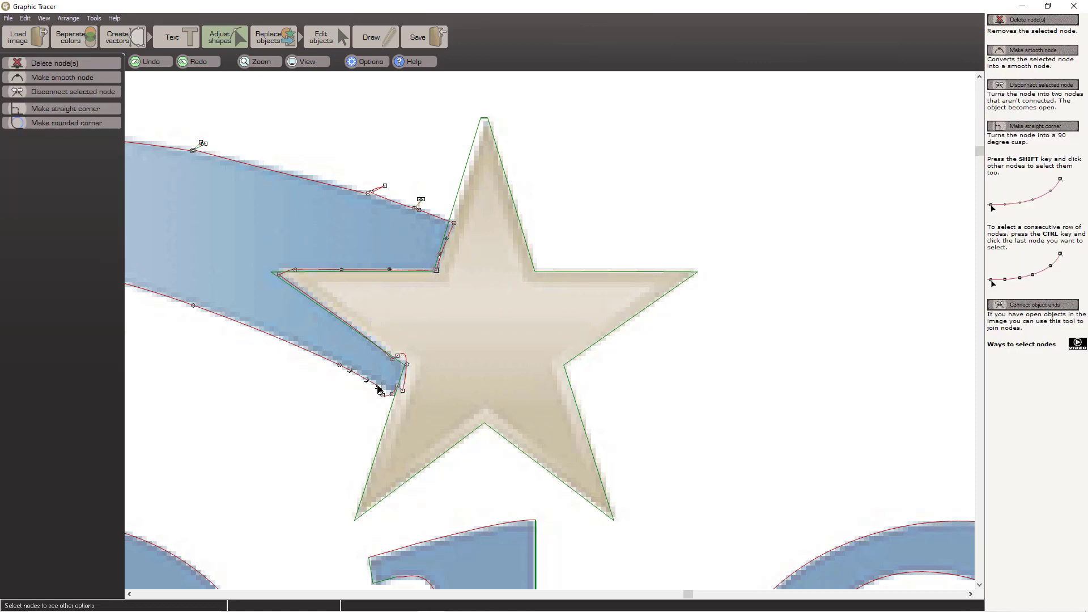
ctrl+click(382, 389)
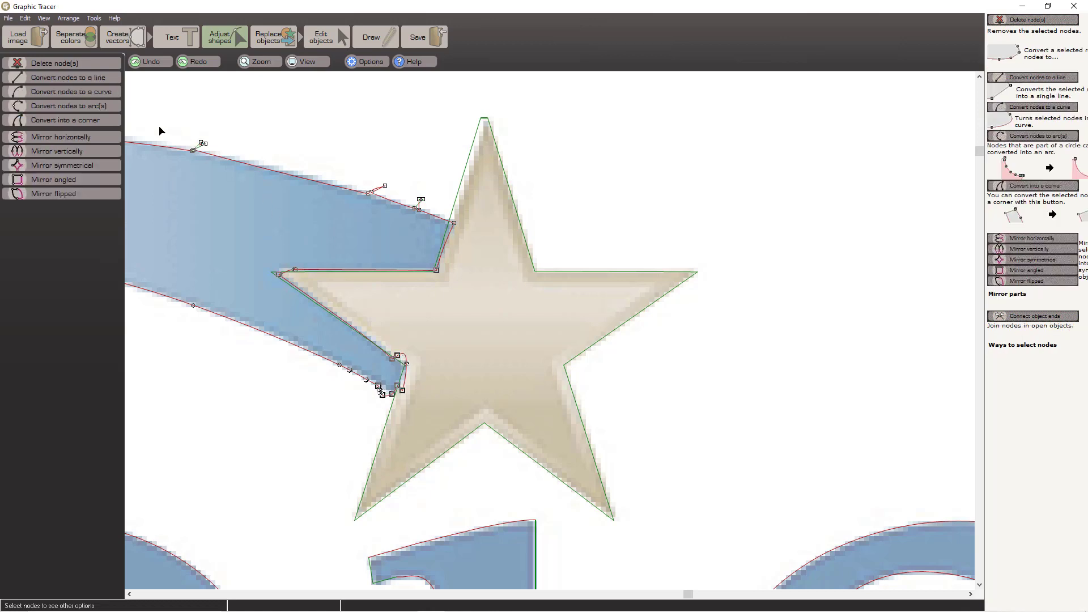
click(110, 118)
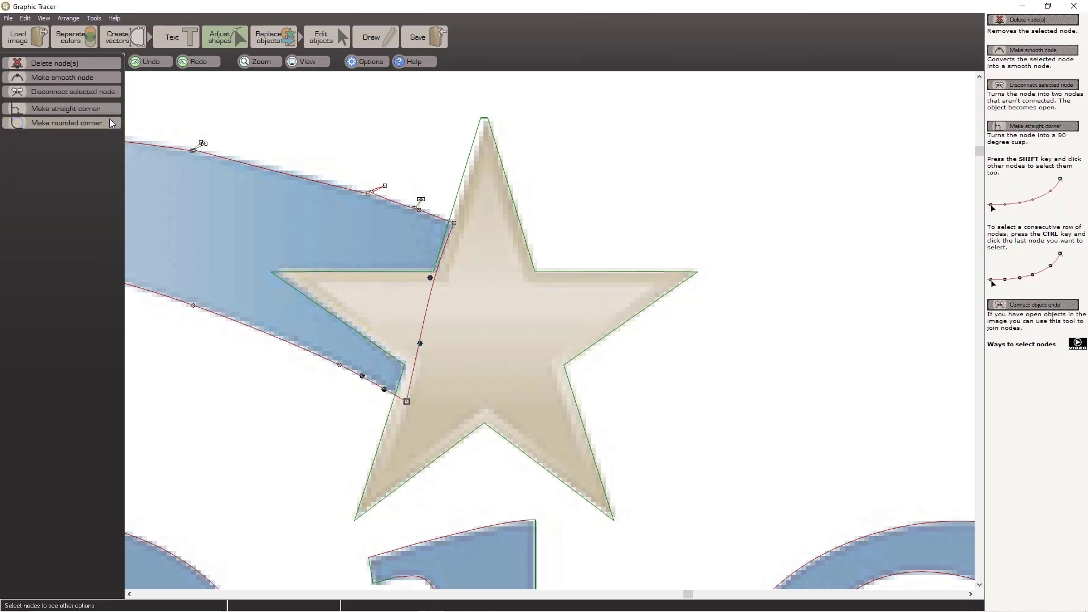
click(271, 448)
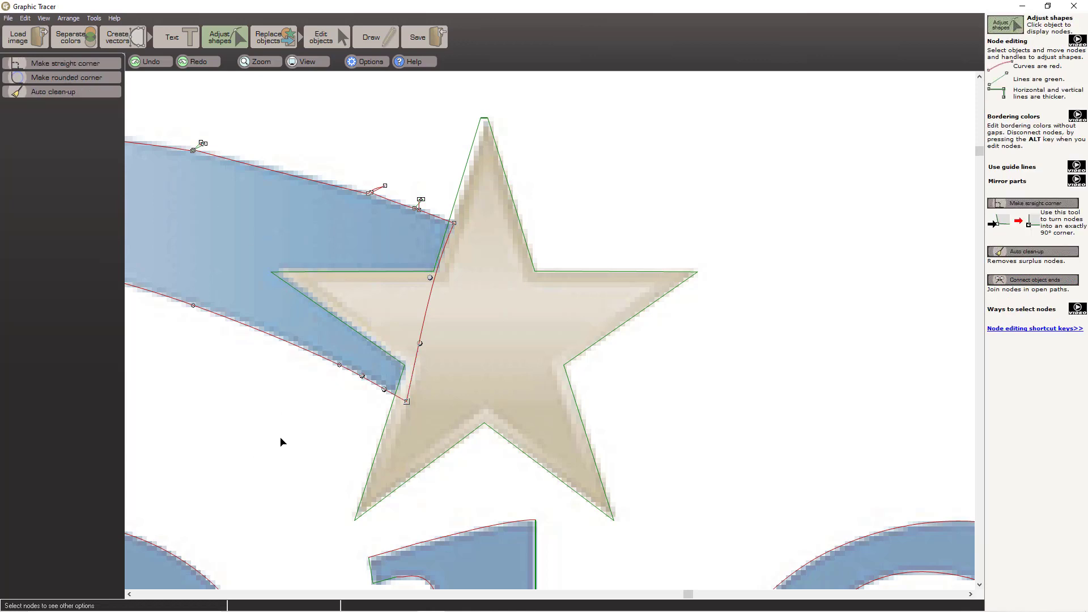
Add nodes on the crests of the swoosh's two edges and convert its lower edge toward the star into one curve
scroll(554, 330, down, 3)
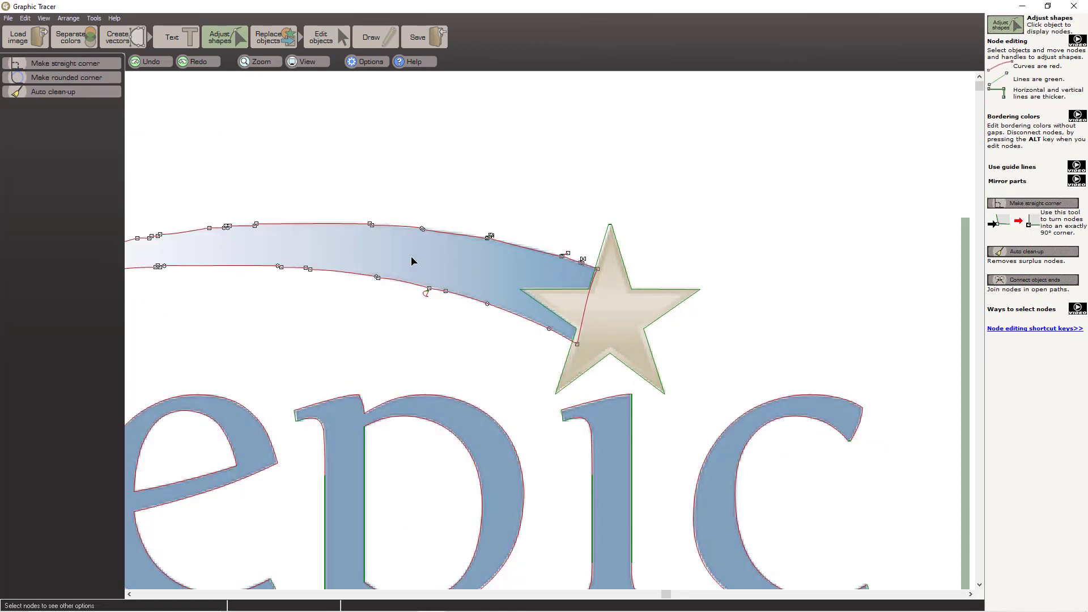
click(312, 224)
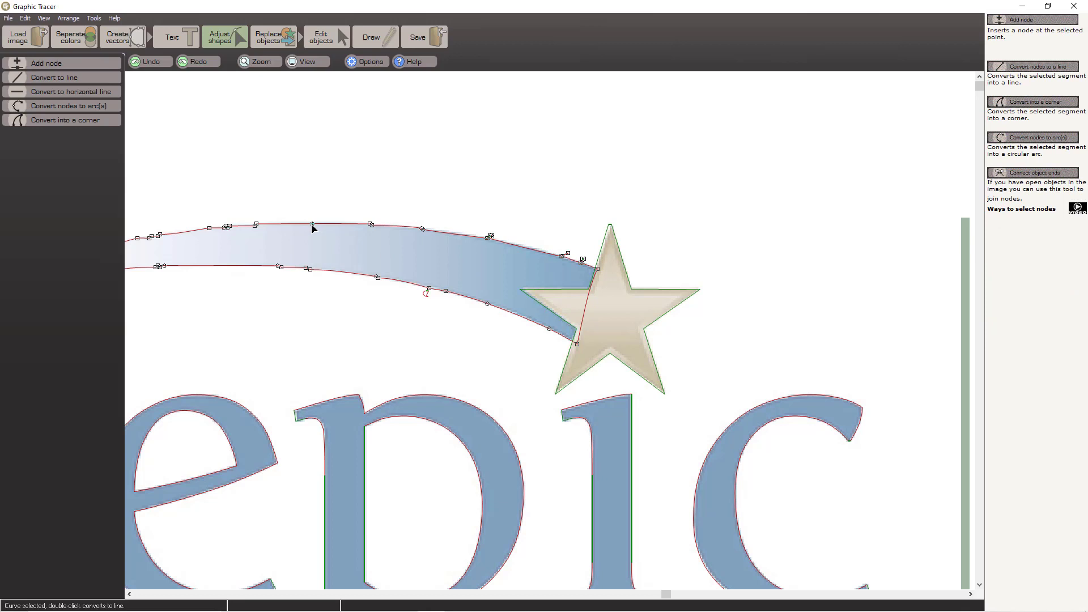
click(300, 258)
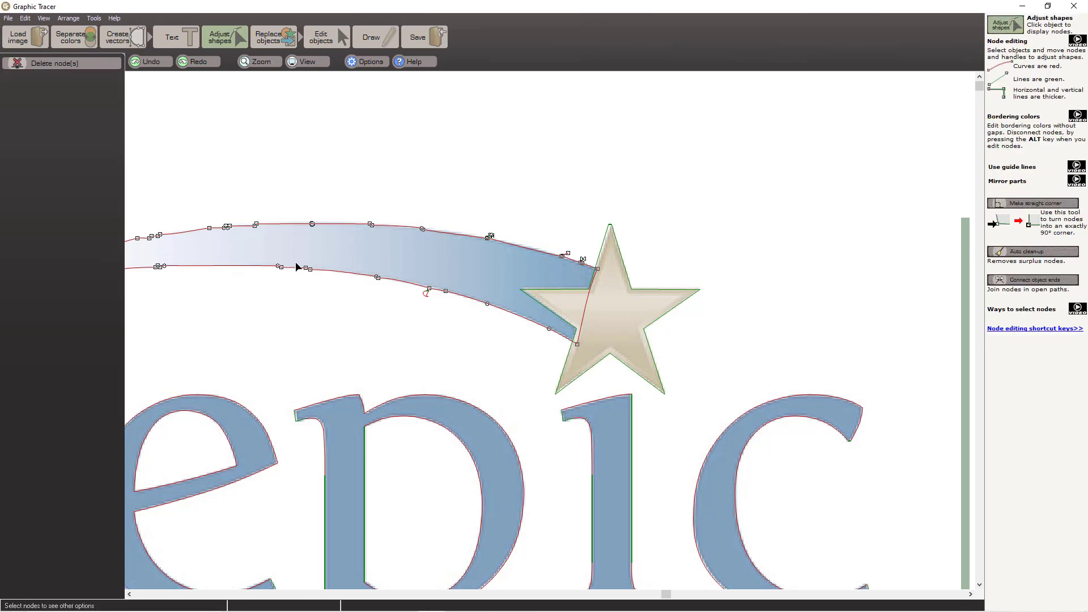
click(227, 266)
click(431, 325)
click(577, 343)
click(577, 344)
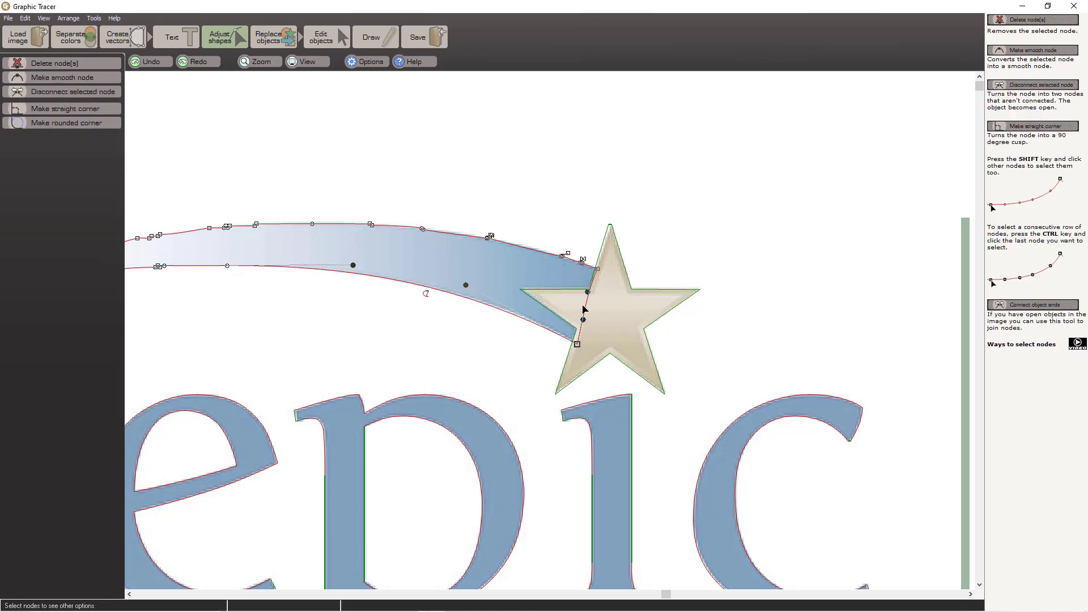
Convert the swoosh's upper edge into two smooth curves, one on each side of the crest node
click(598, 270)
ctrl+click(312, 225)
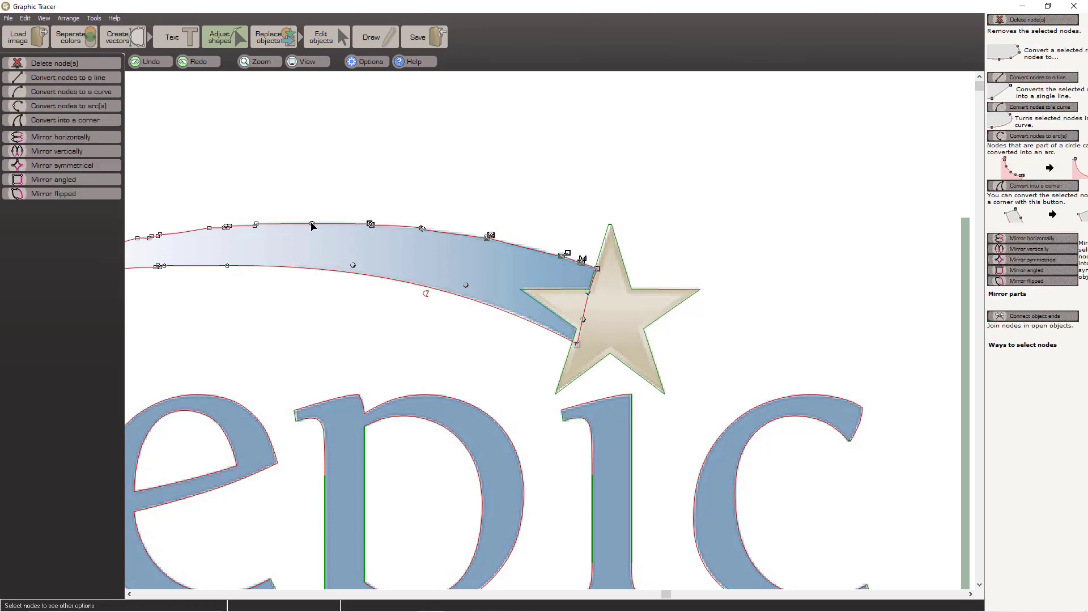
click(312, 224)
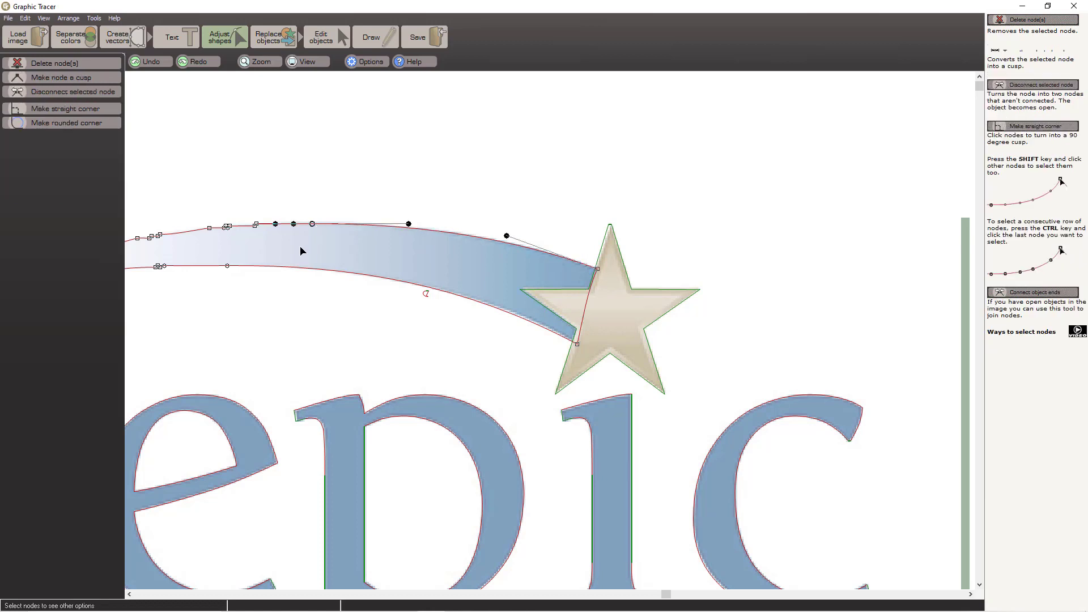
scroll(295, 247, down, 1)
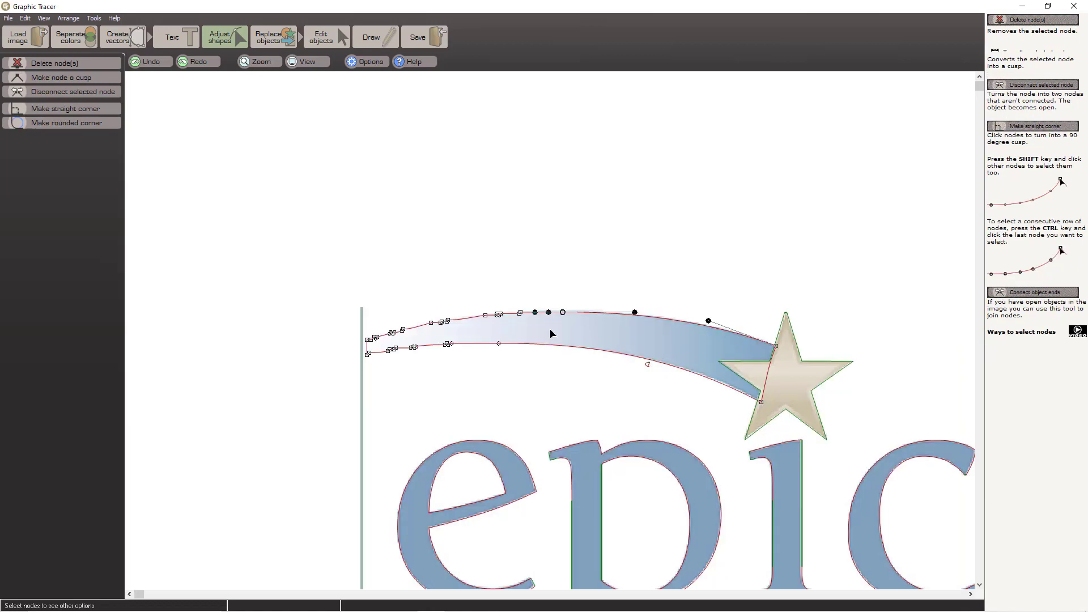
ctrl+click(368, 341)
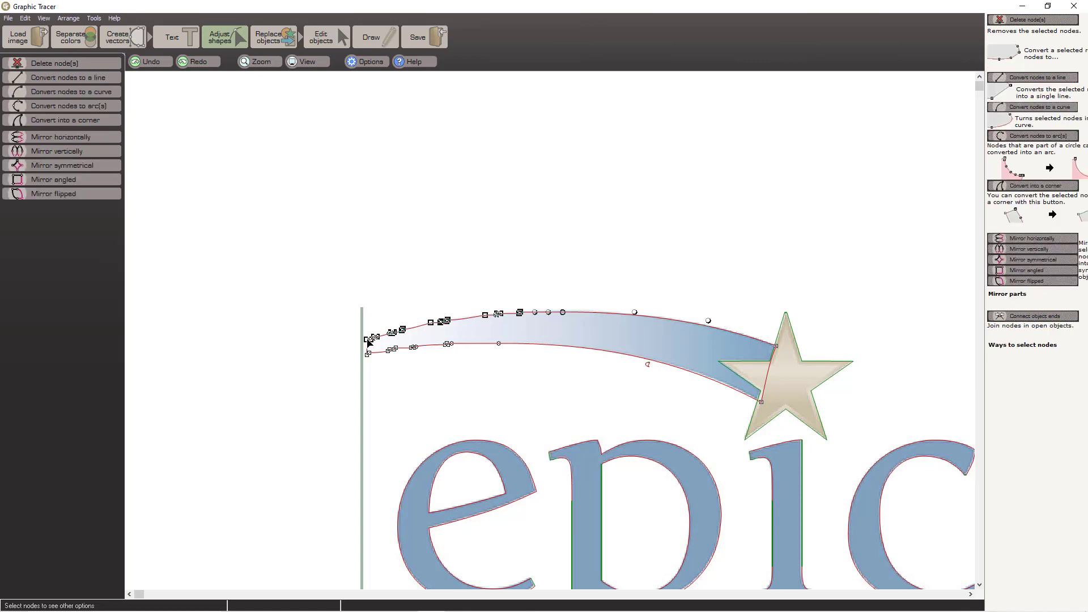
click(374, 341)
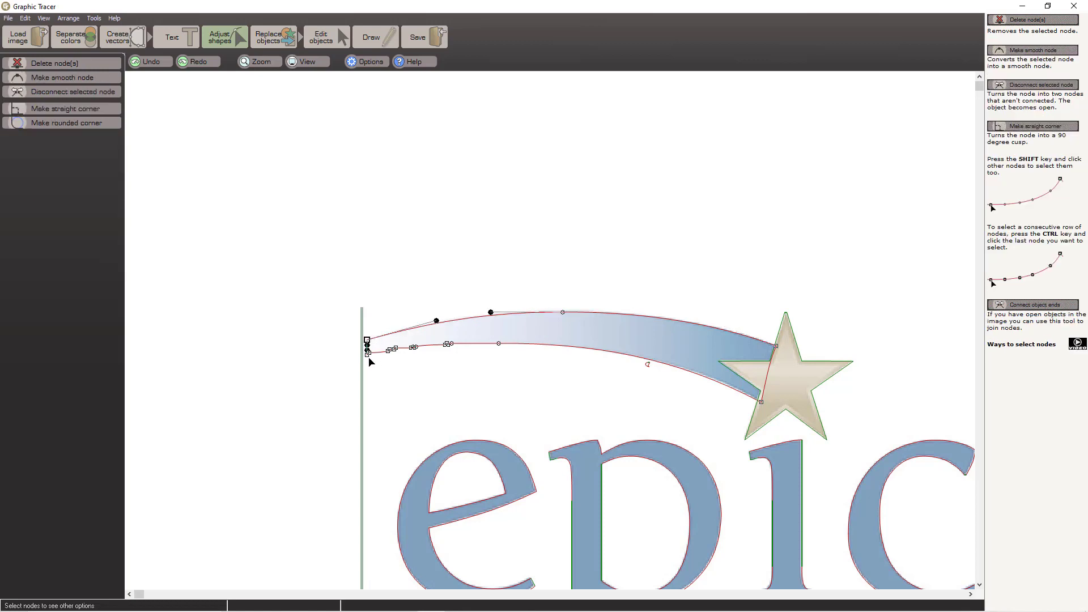
Convert the swoosh's left end into a straight line and the left part of its lower edge into one curve
shift+click(368, 354)
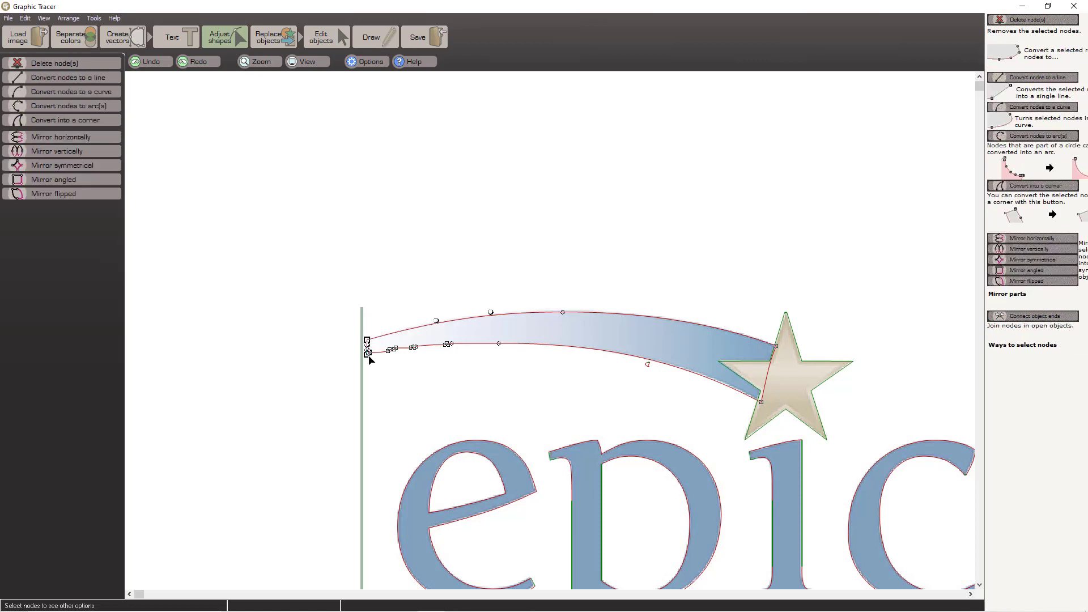
click(376, 360)
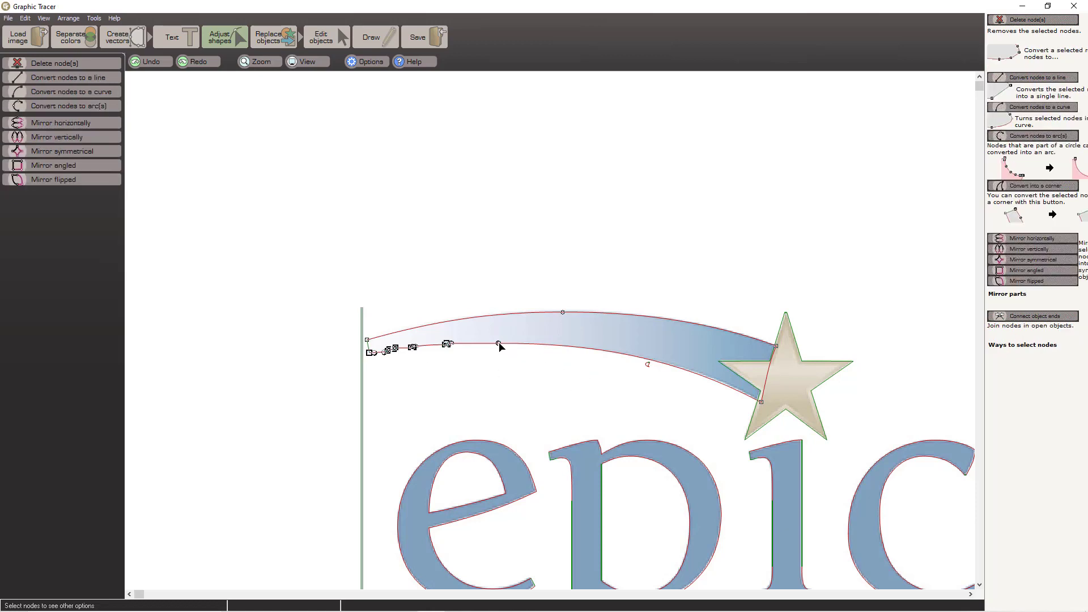
click(436, 362)
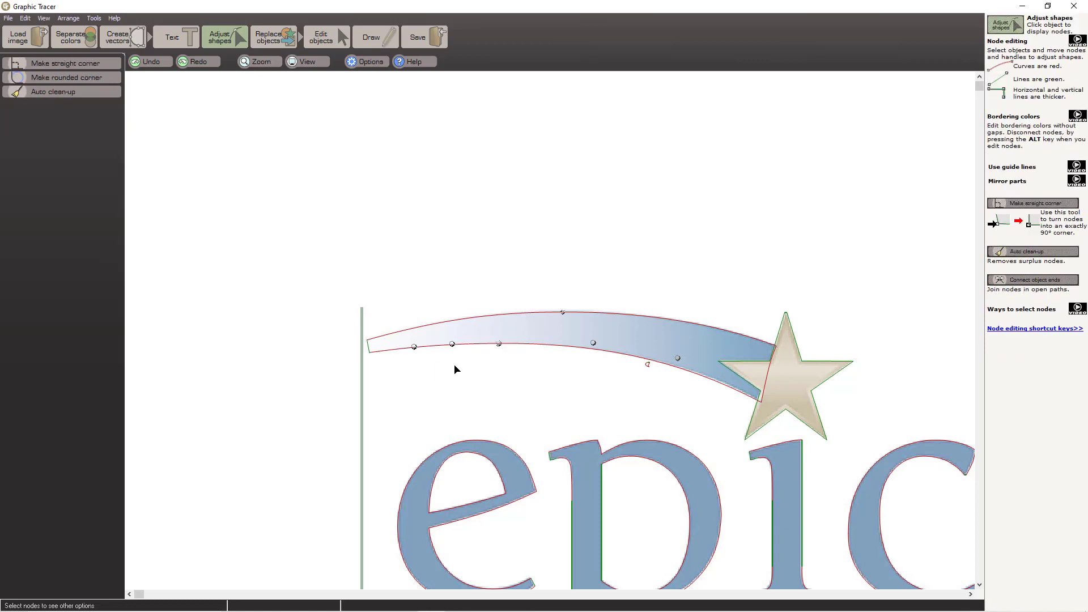
Delete the small stray object beneath the swoosh
click(321, 36)
drag(636, 396, 670, 355)
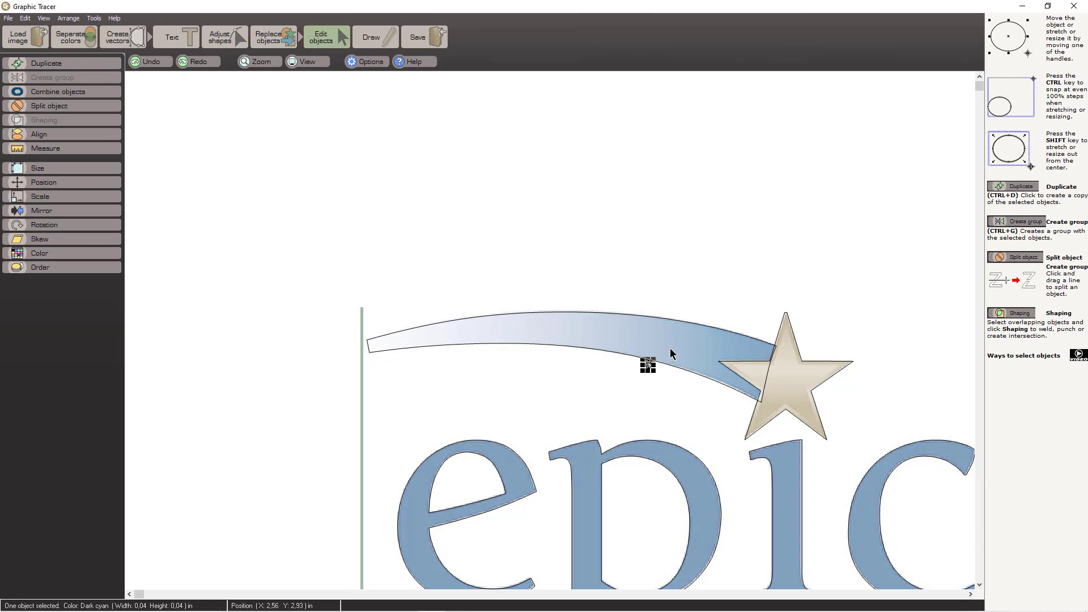
key(Delete)
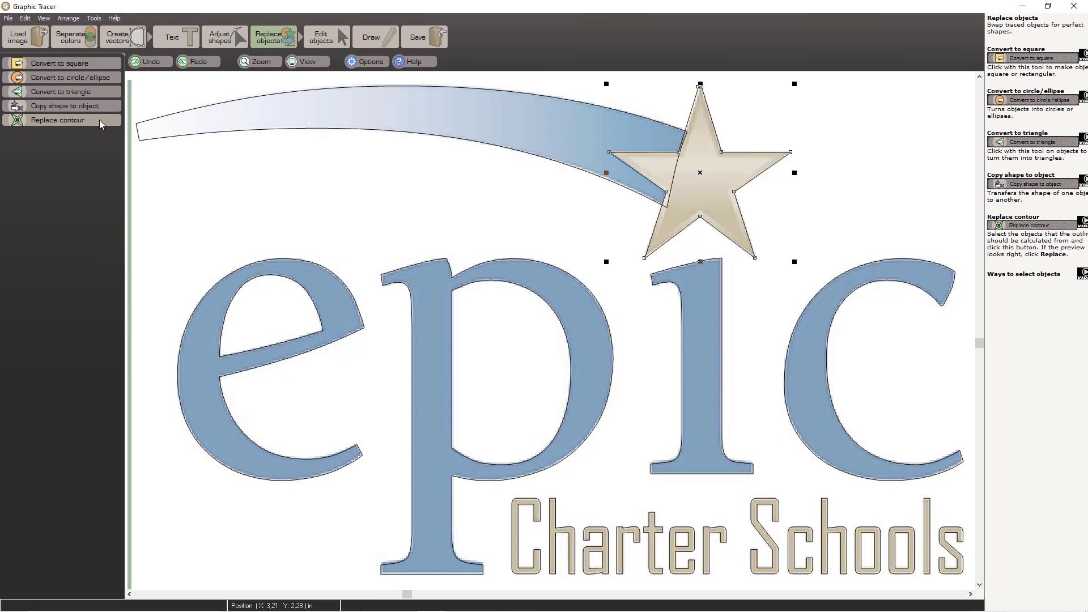
Preview an inside replacement contour with pointed corners for the star at a distance of 0.05 in
click(100, 120)
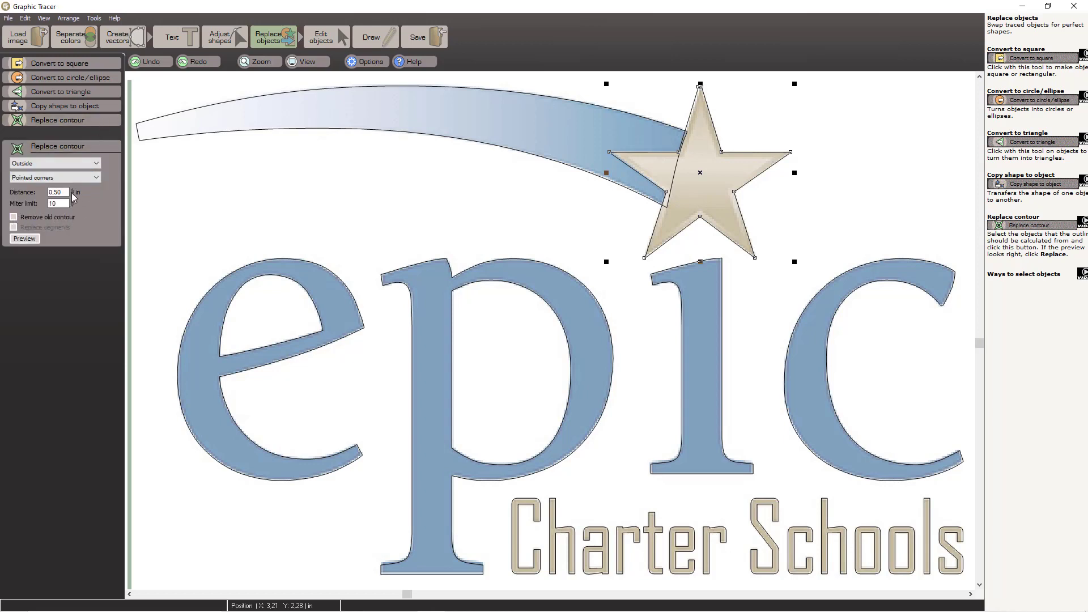
click(66, 163)
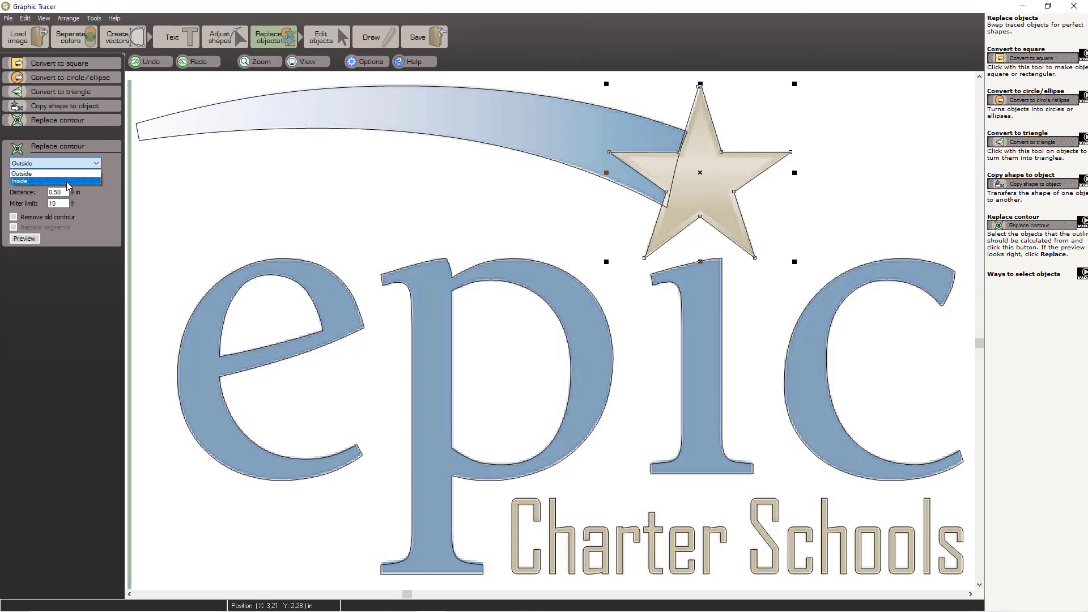
click(66, 181)
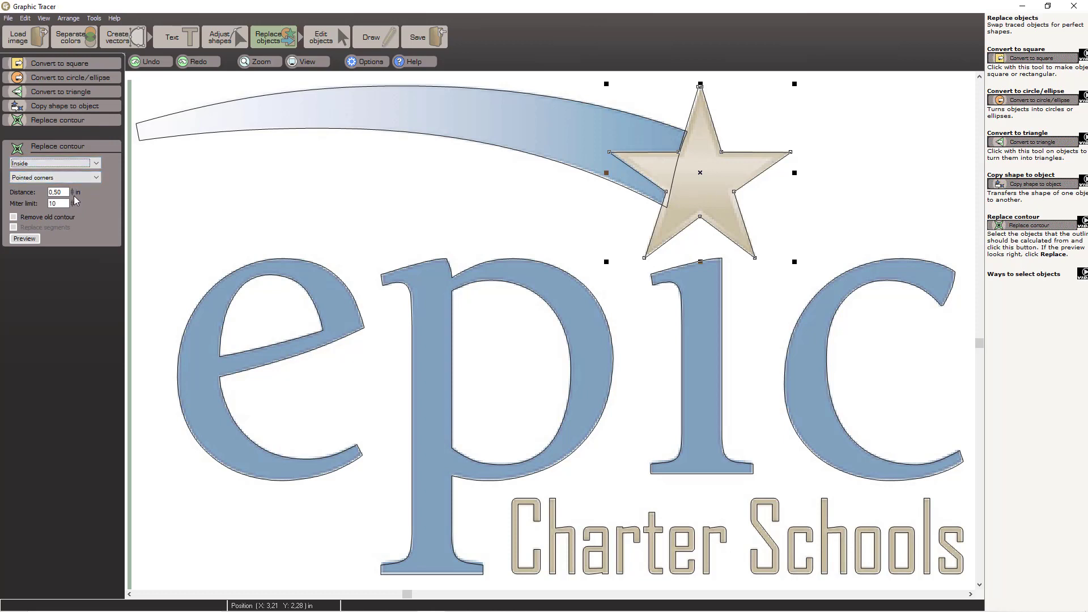
drag(54, 192, 68, 192)
click(22, 239)
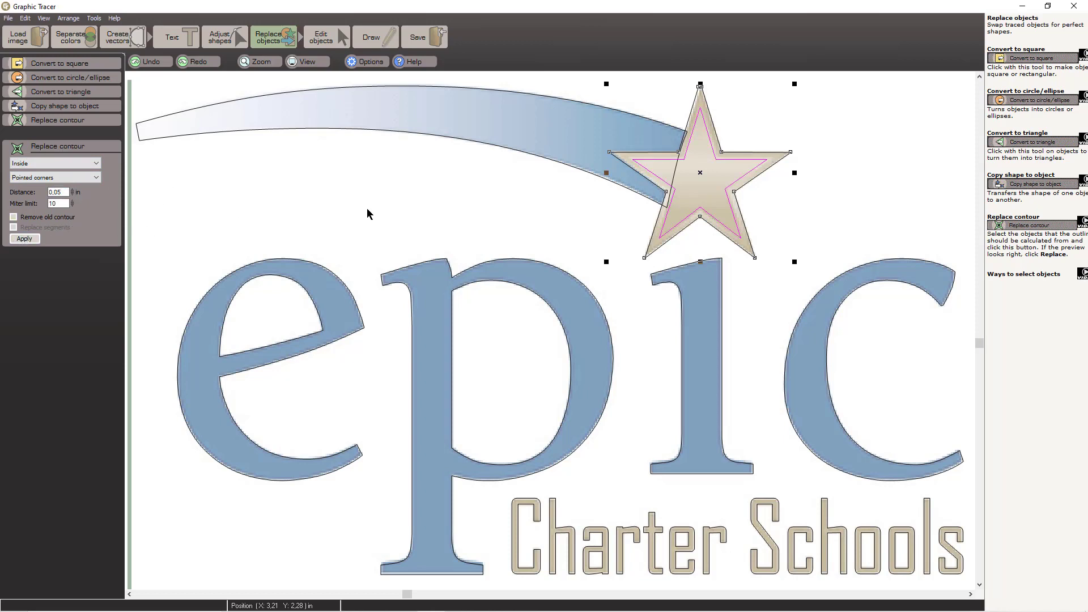
scroll(678, 165, up, 2)
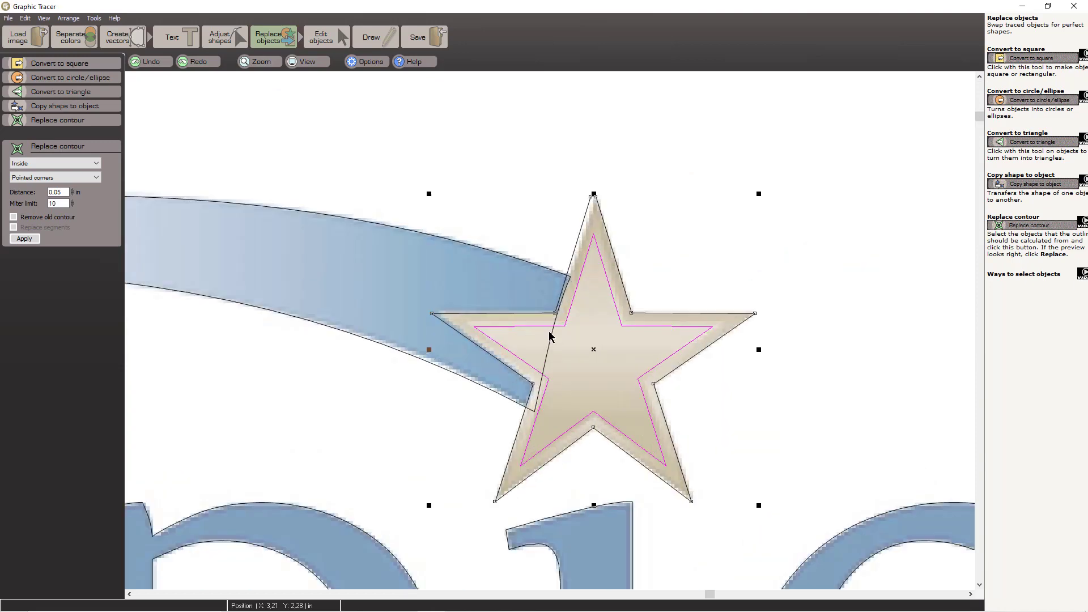
Reduce the contour distance to 0.03 in and apply the inner contour to the star
click(72, 195)
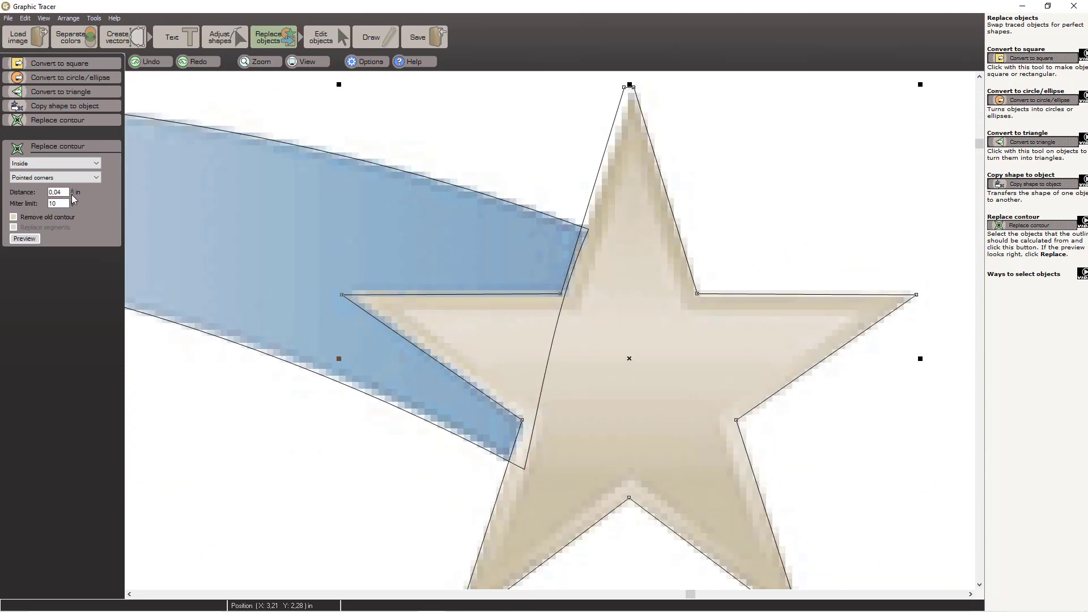
click(24, 238)
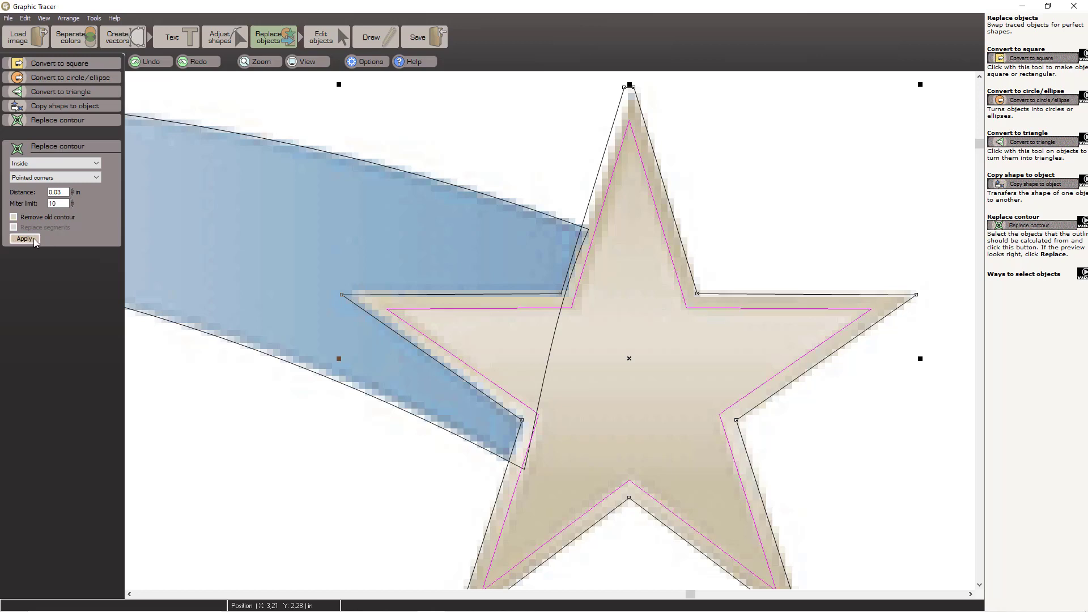
click(37, 238)
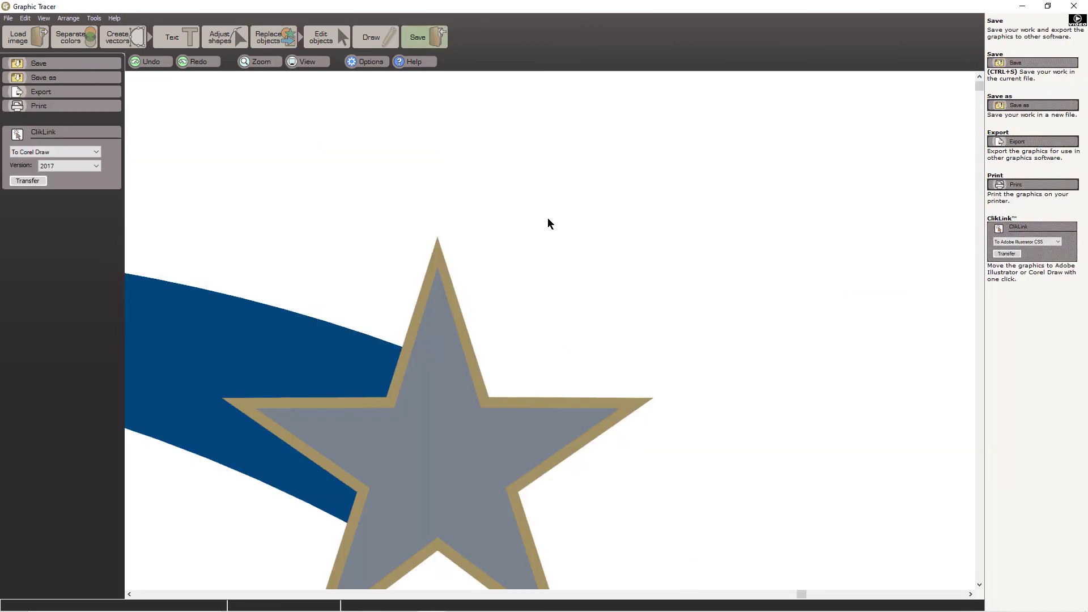
Transfer the vectorized logo to Corel Draw version 2017 and switch to CorelDRAW
scroll(532, 236, down, 3)
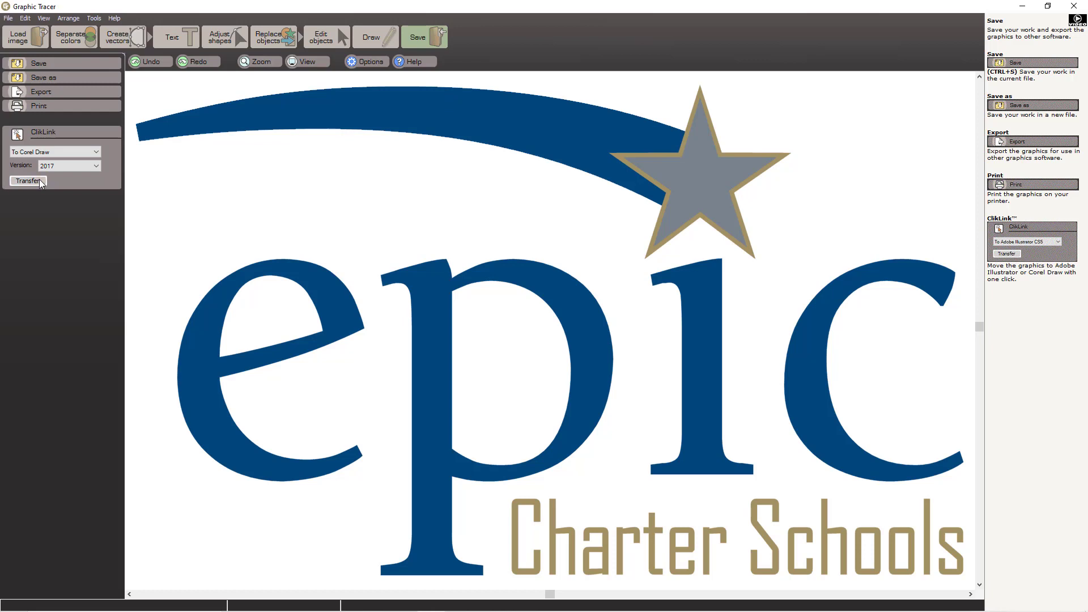
mouse_move(494, 611)
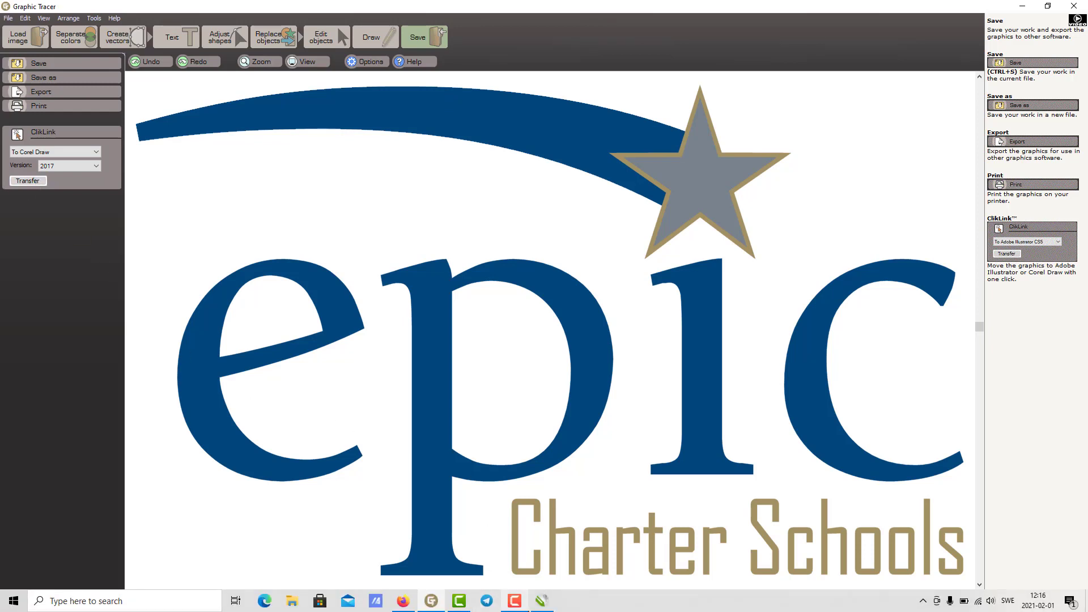
click(541, 602)
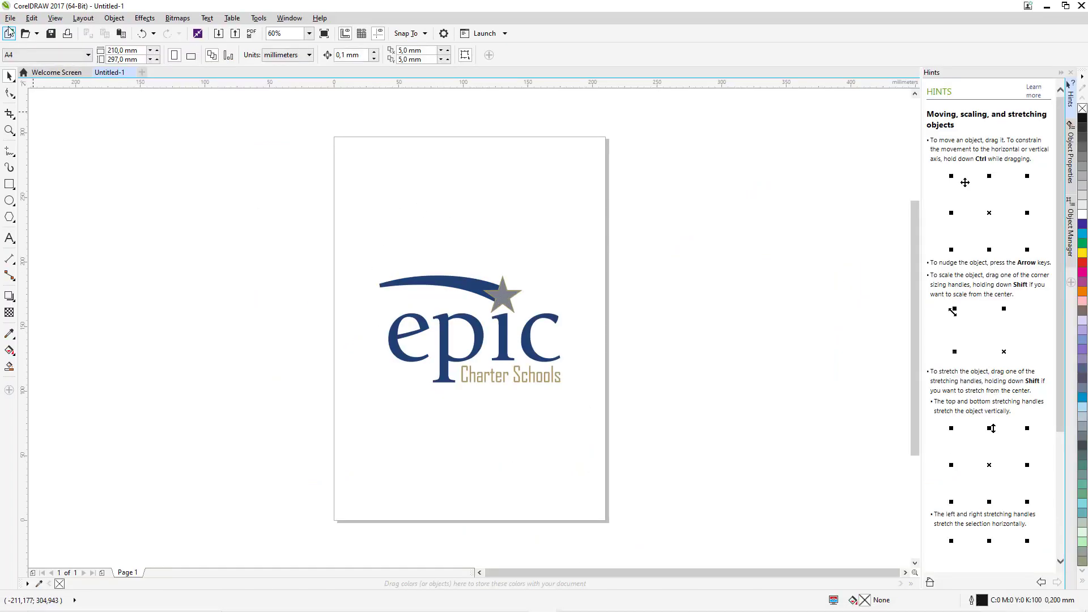
Import the original Epic image and place it on the page directly above the vector logo
click(218, 33)
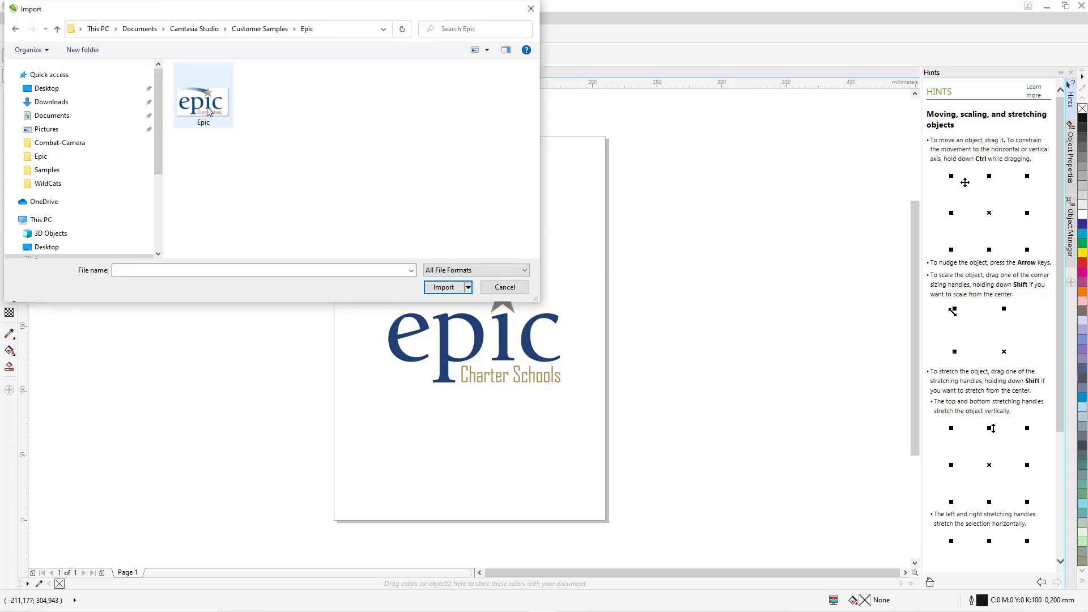
double_click(207, 107)
click(373, 154)
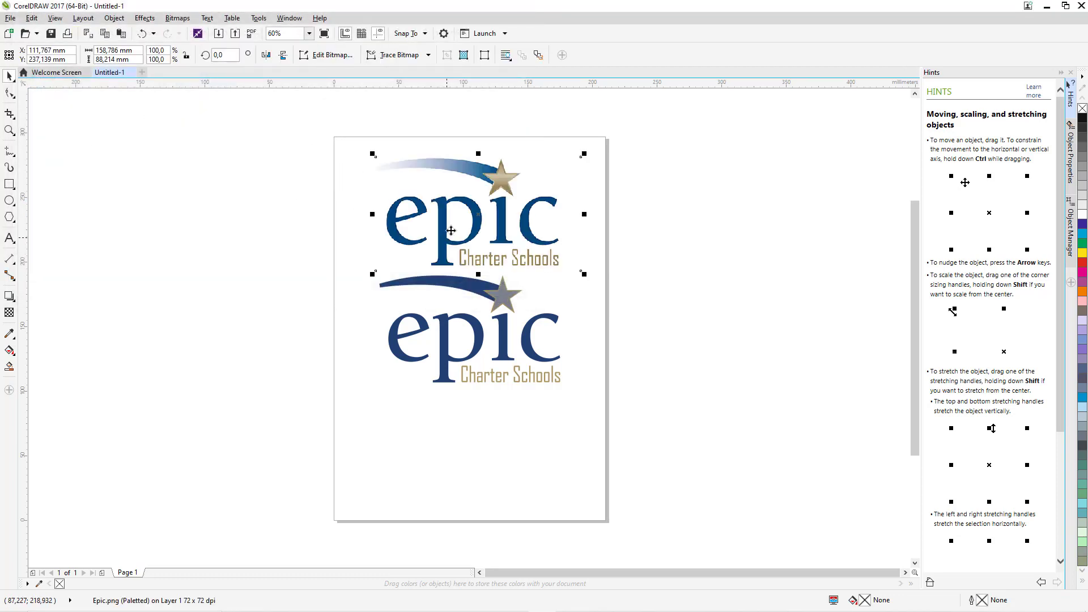
Apply a linear fountain fill to the vector swoosh, from blue #0F558B sampled off the original at the star to white at the tail
click(404, 297)
click(430, 285)
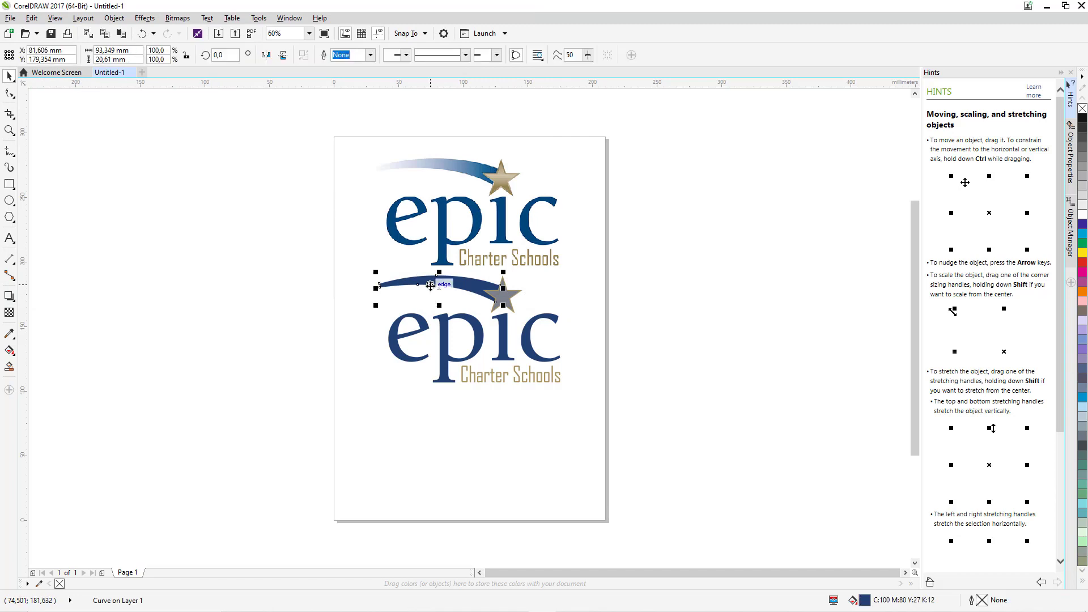
click(10, 351)
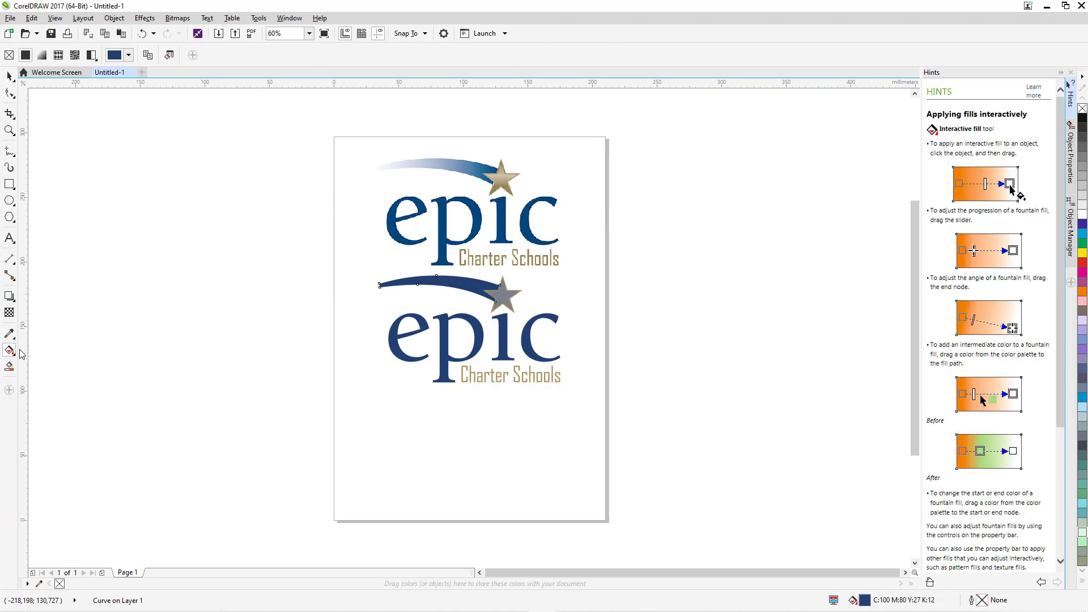
drag(399, 284, 497, 285)
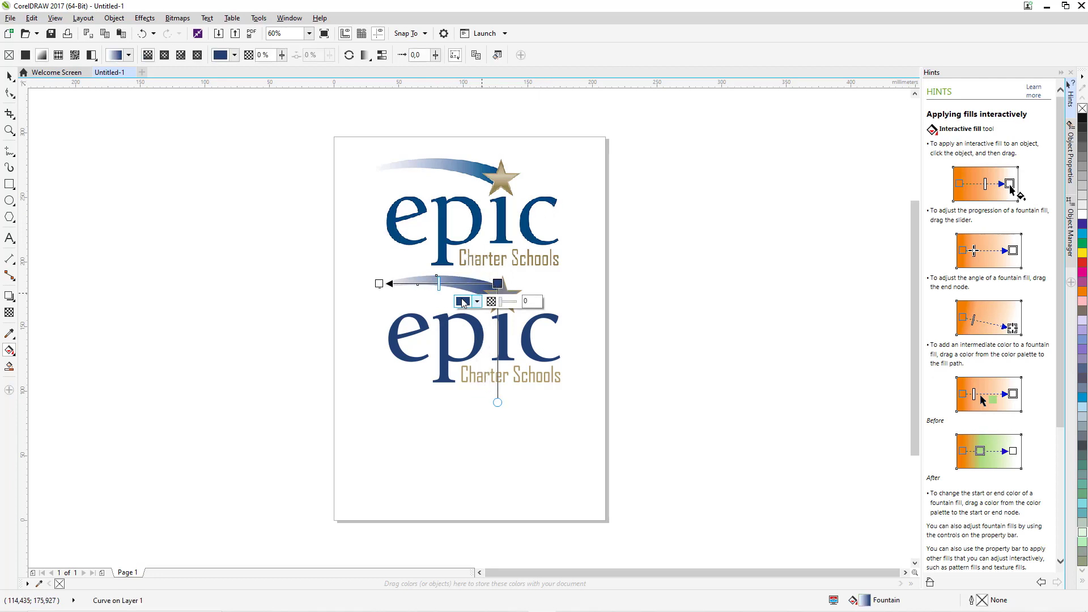
click(463, 301)
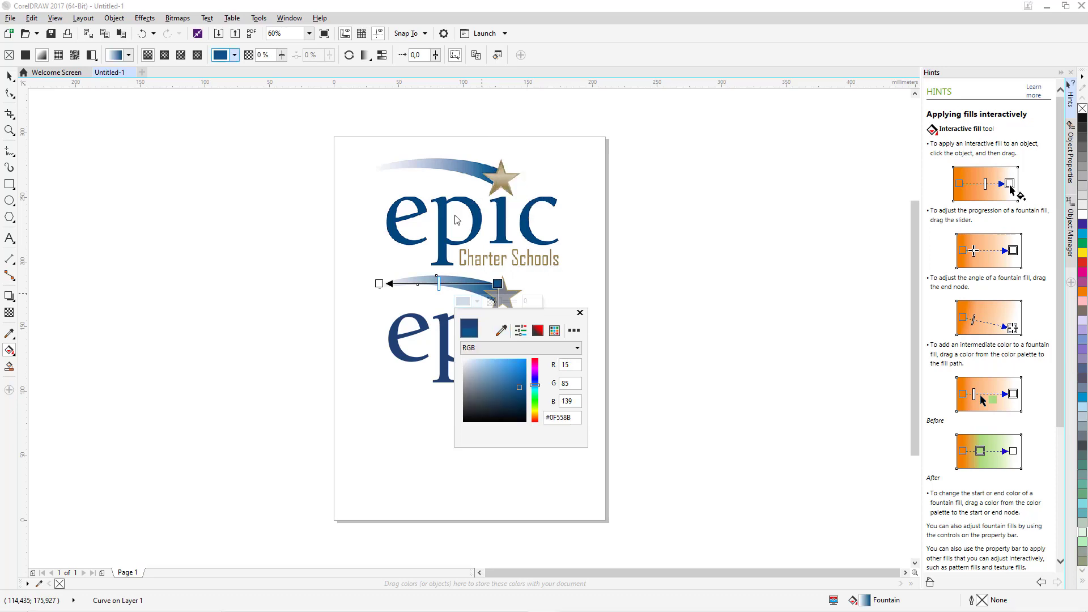
Apply a vertical fountain fill to the vector star's inner shape, running from its upper tip to just below its lower points
click(513, 298)
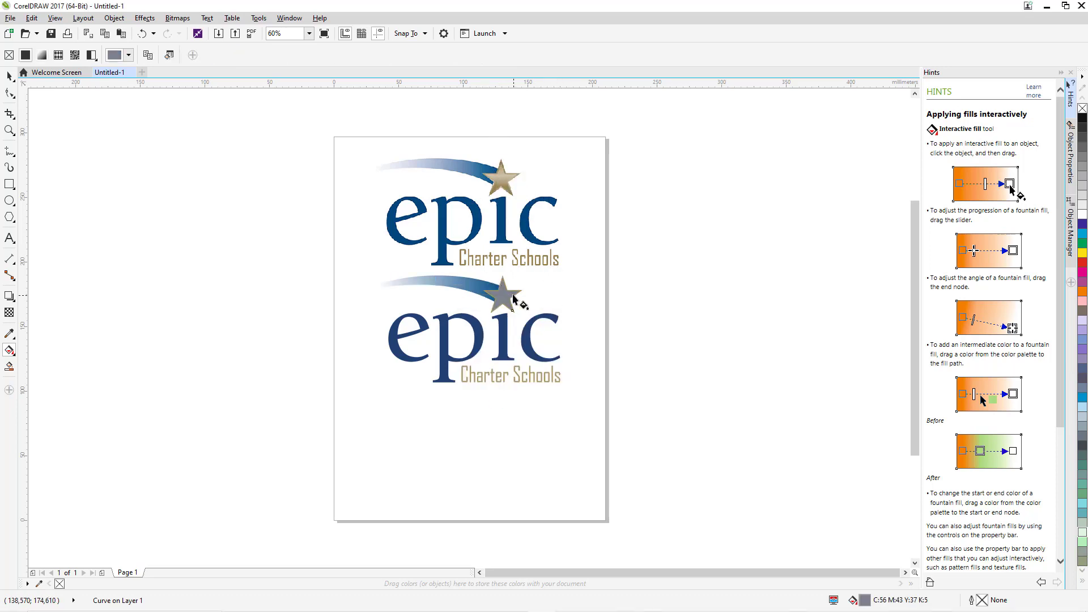
scroll(519, 271, up, 1)
scroll(498, 255, up, 1)
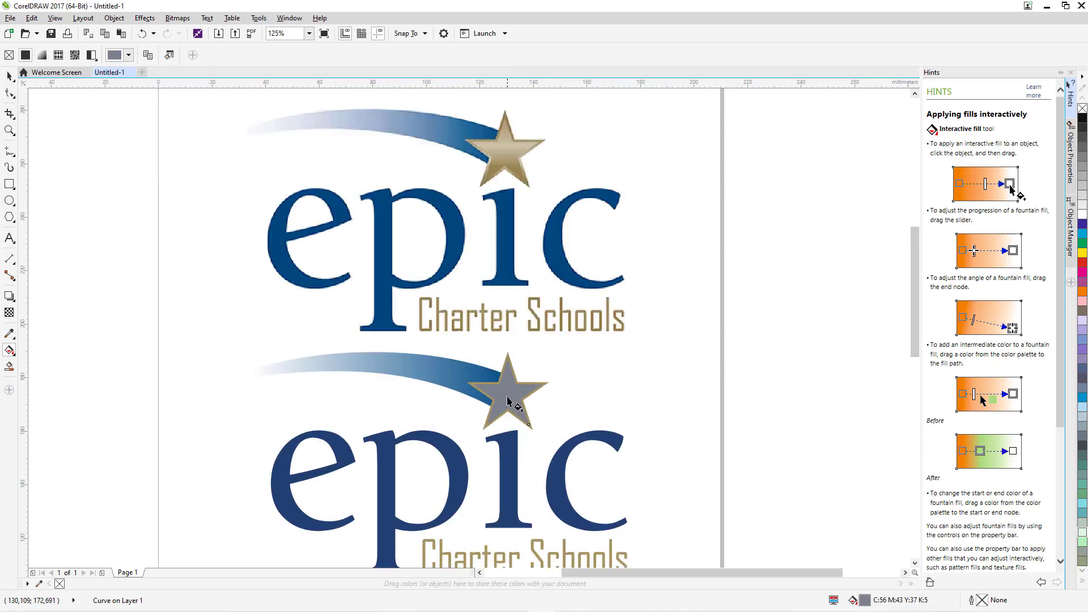
drag(507, 377, 508, 432)
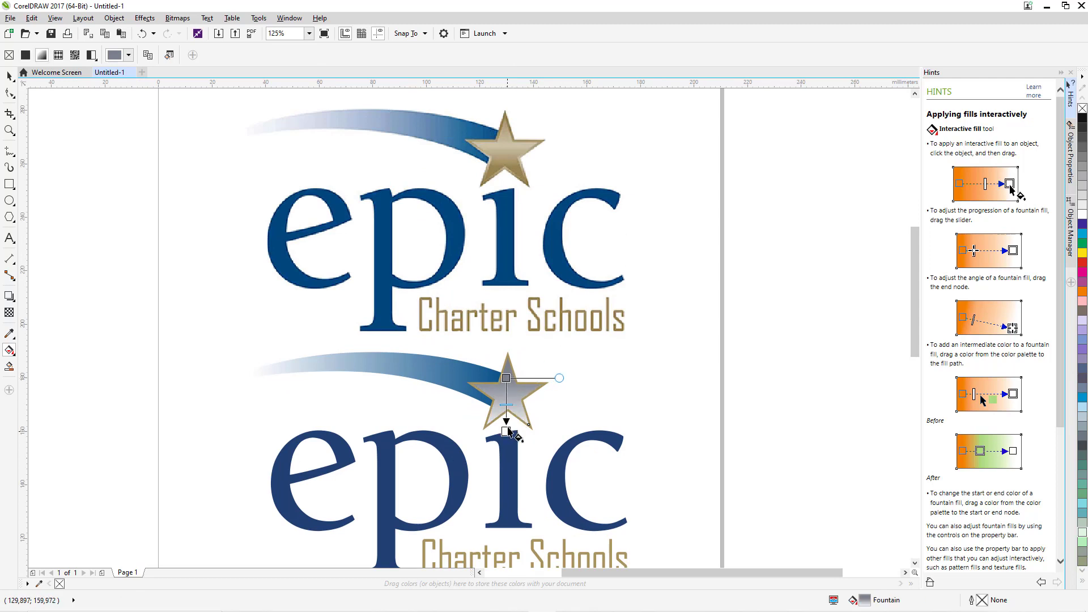
drag(506, 378, 506, 356)
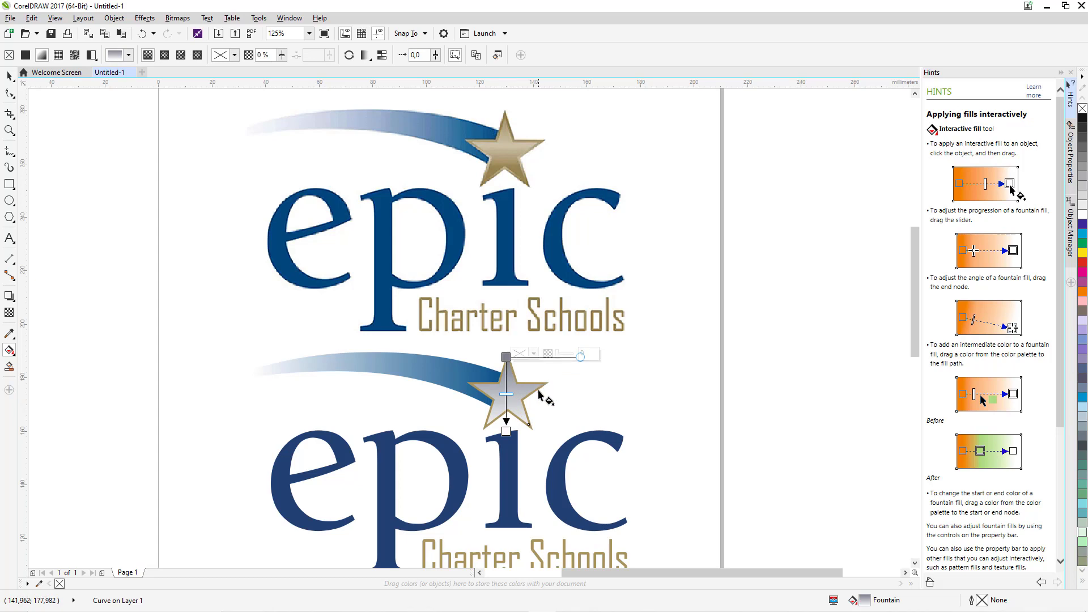
Set the upper color of the star's gradient to #A18F5F by sampling the original star
click(533, 353)
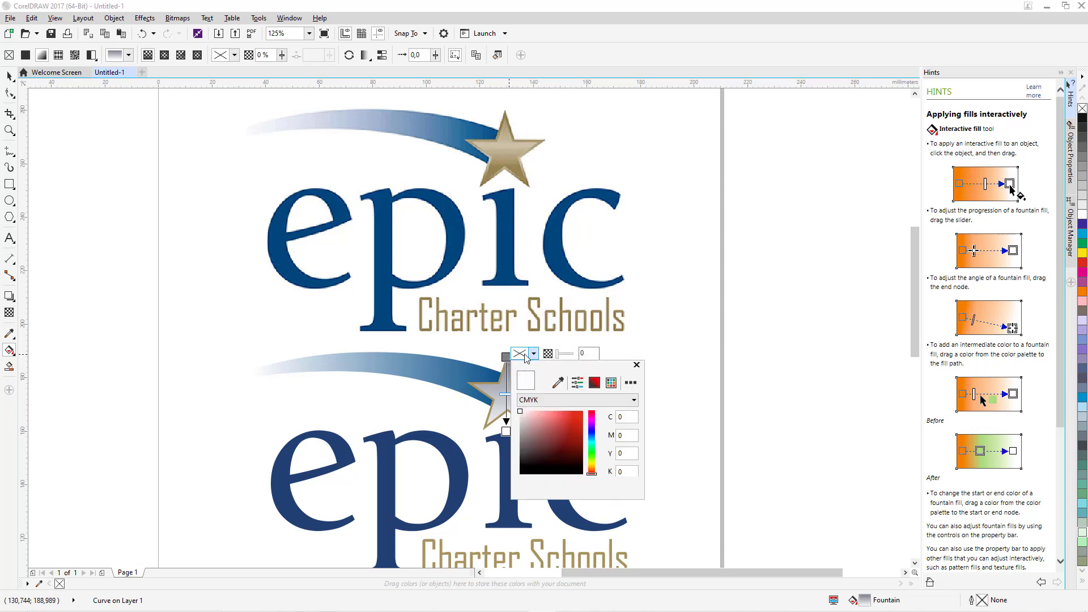
click(558, 384)
click(513, 139)
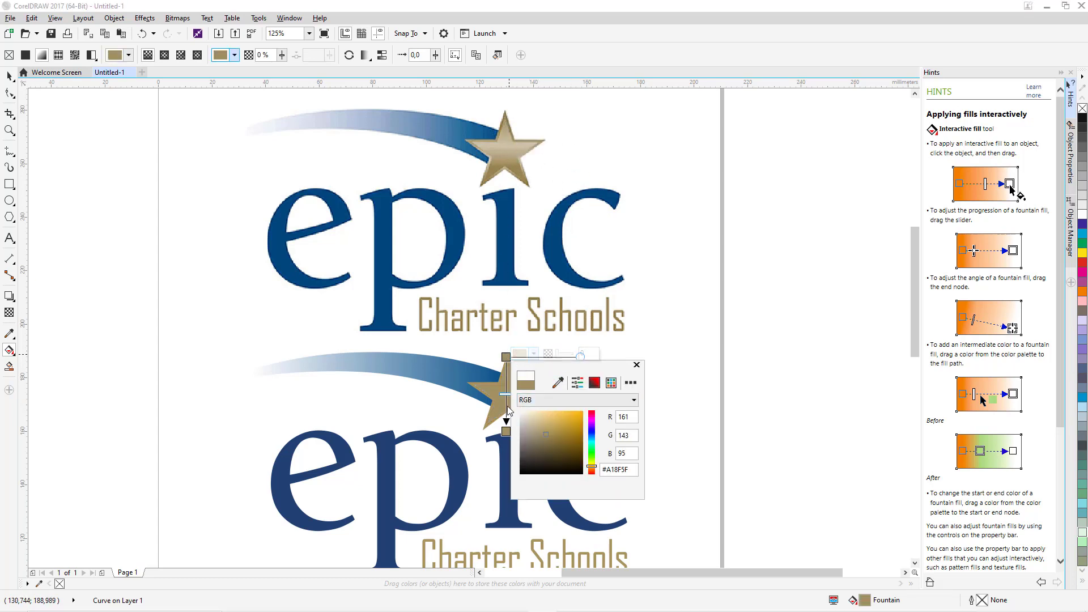
Add an intermediate color node at 41% of the star's gradient and color it #CCC1A5 sampled from the original star's center
click(507, 394)
double_click(506, 387)
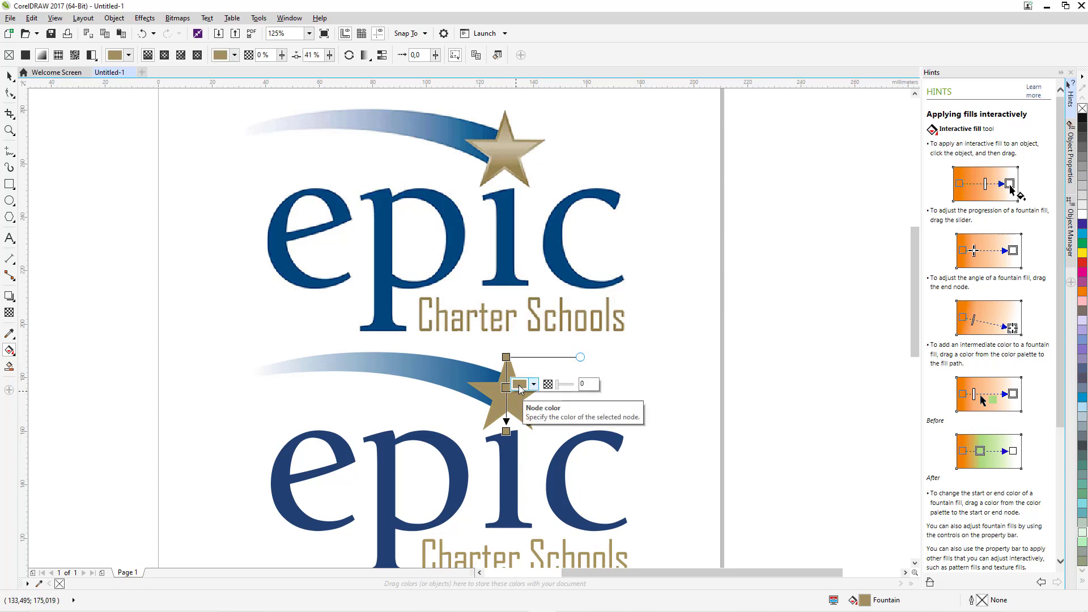
click(519, 385)
click(558, 412)
click(507, 150)
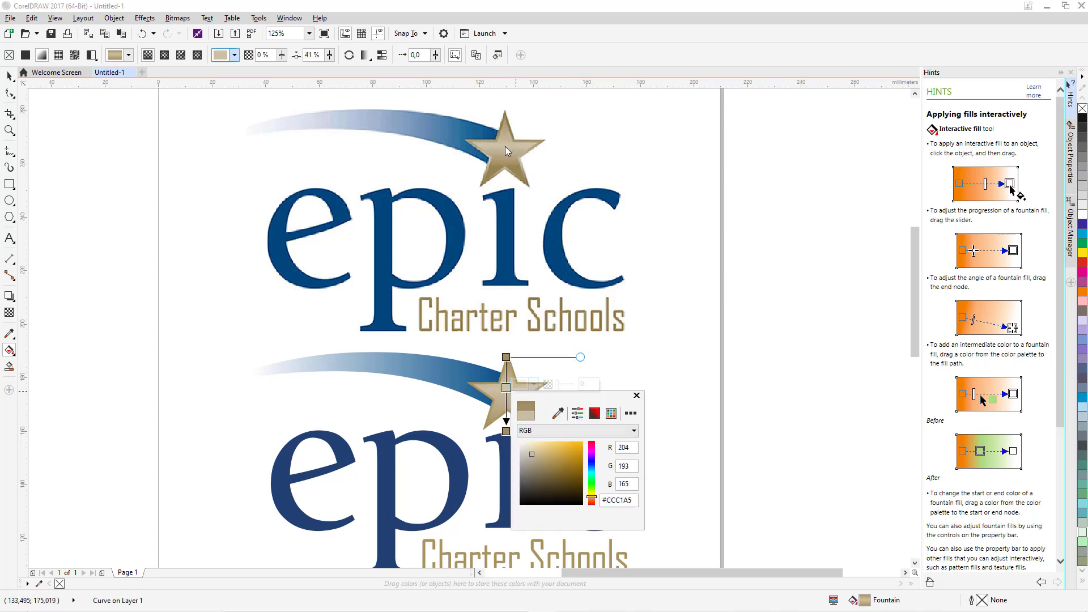
Set the lower end color of the star's gradient to #978650 sampled from the original star's lower part
click(506, 431)
click(519, 428)
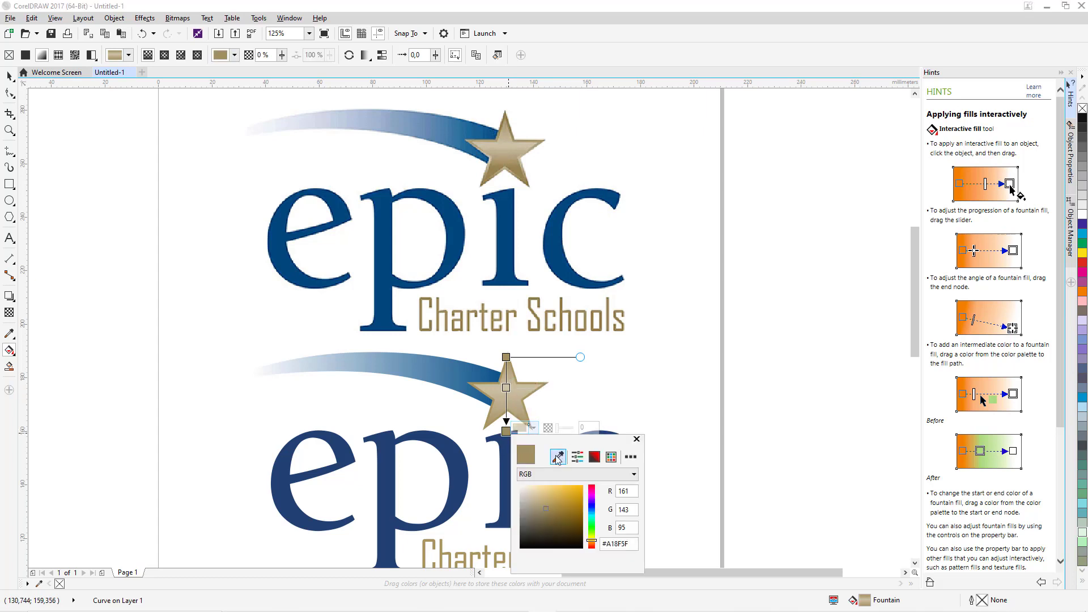
click(557, 457)
click(521, 170)
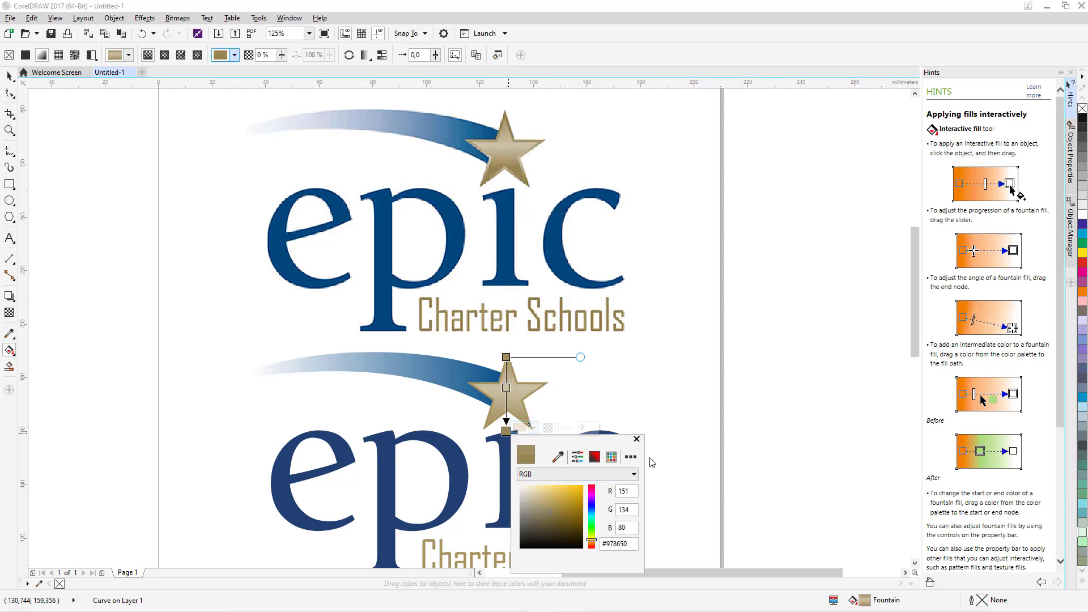
click(636, 439)
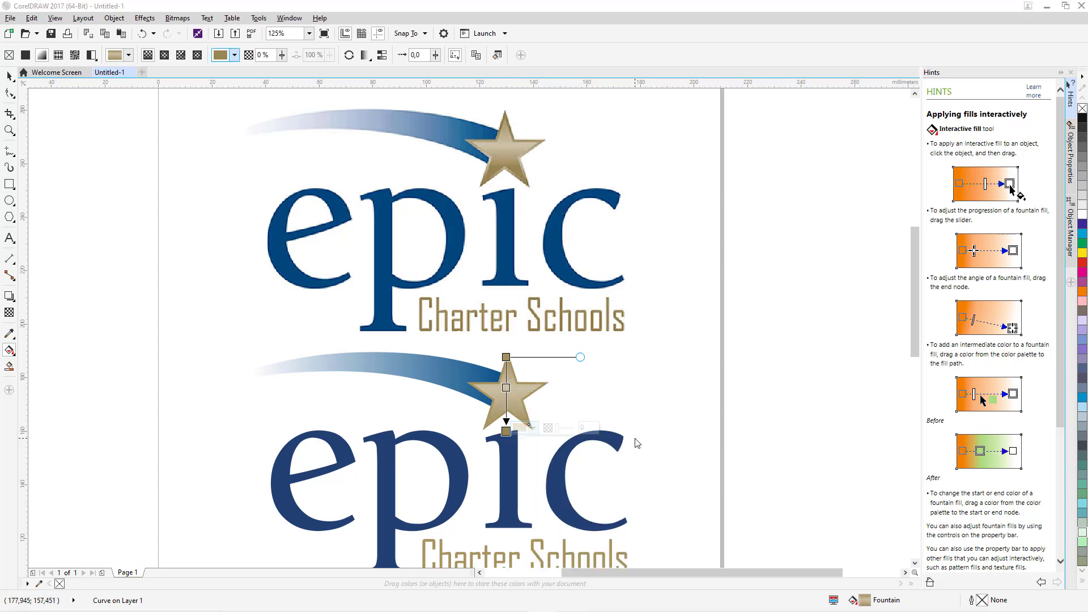
Delete the imported original image above the vector logo
click(8, 74)
click(548, 383)
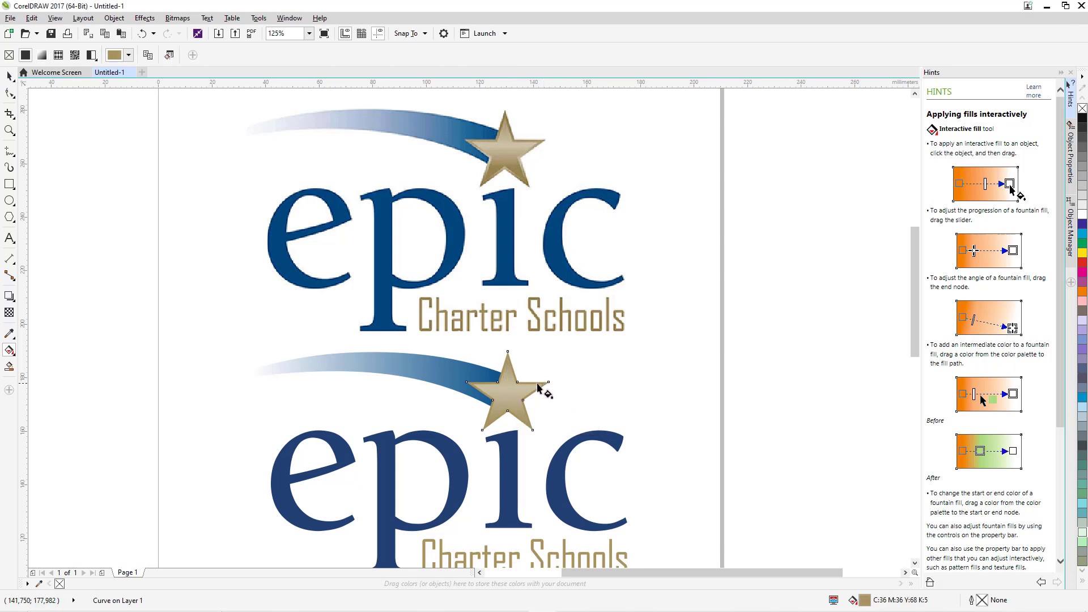
click(545, 310)
key(Delete)
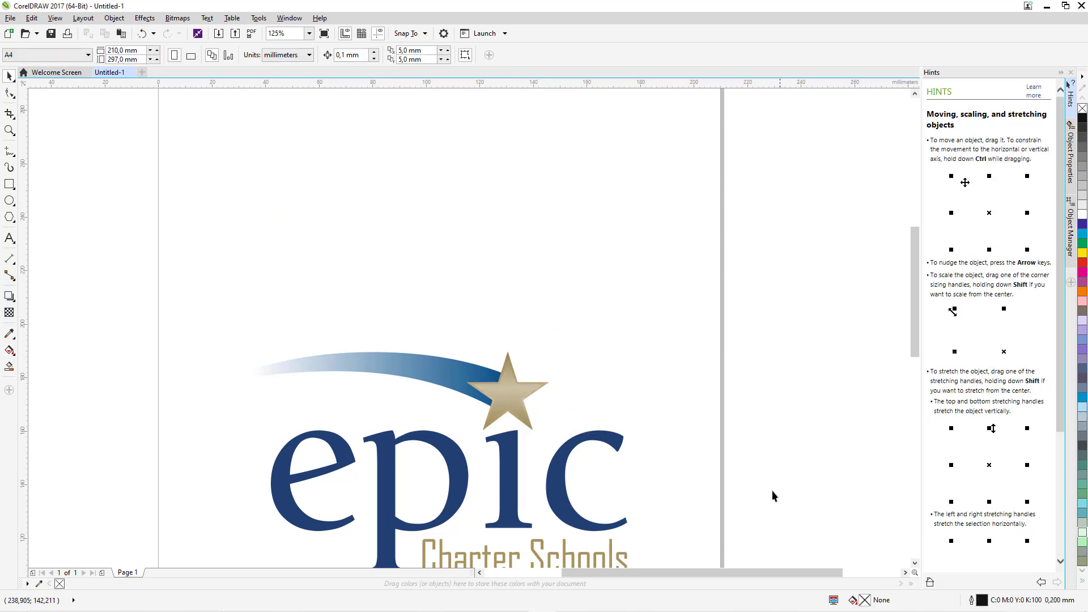
click(914, 563)
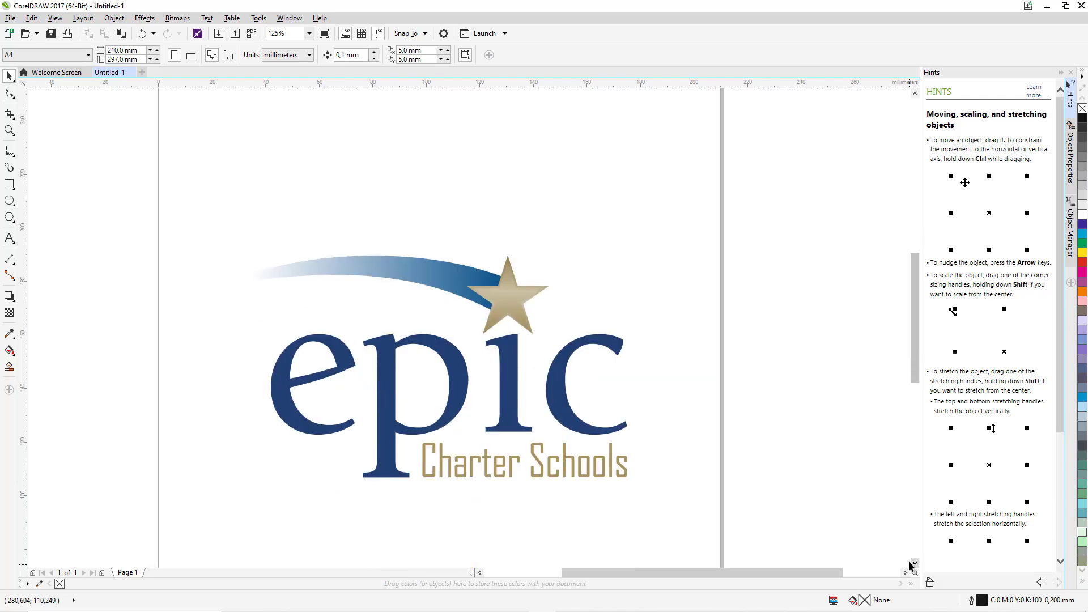